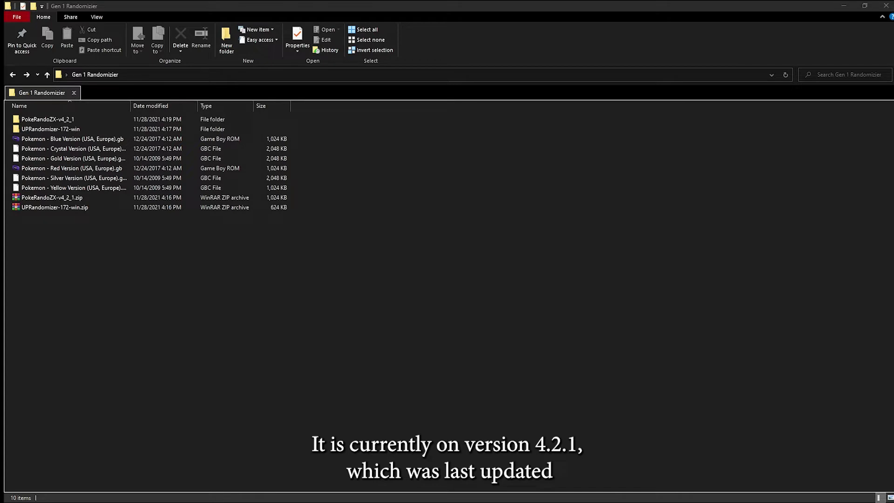
Step: Launch randomizer.exe from the UPRandomizer-172-win folder
double_click(40, 130)
double_click(40, 139)
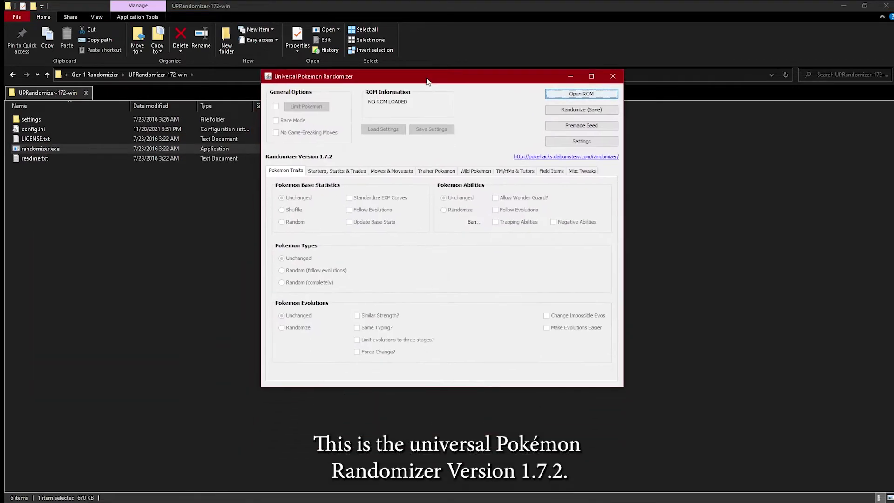
left_click_drag(467, 80, 435, 77)
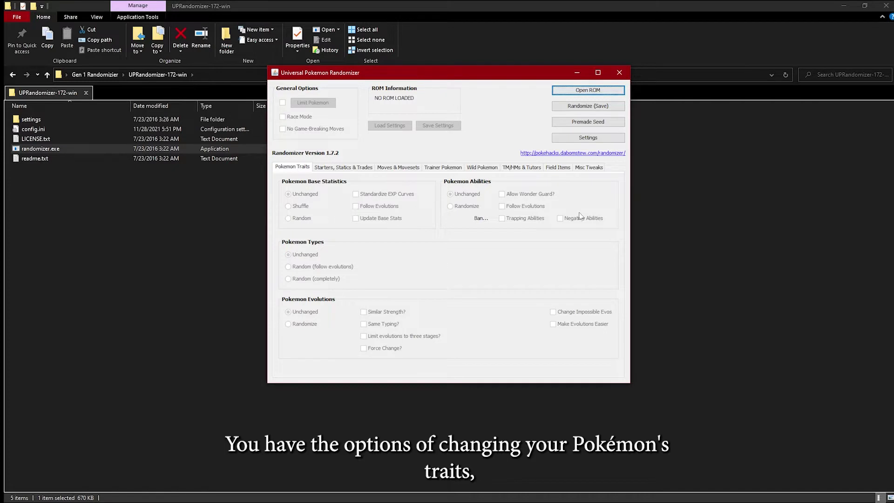
Step: Look through every option category of randomizer version 1.7.2, from starters to miscellaneous tweaks, and close it
left_click(345, 167)
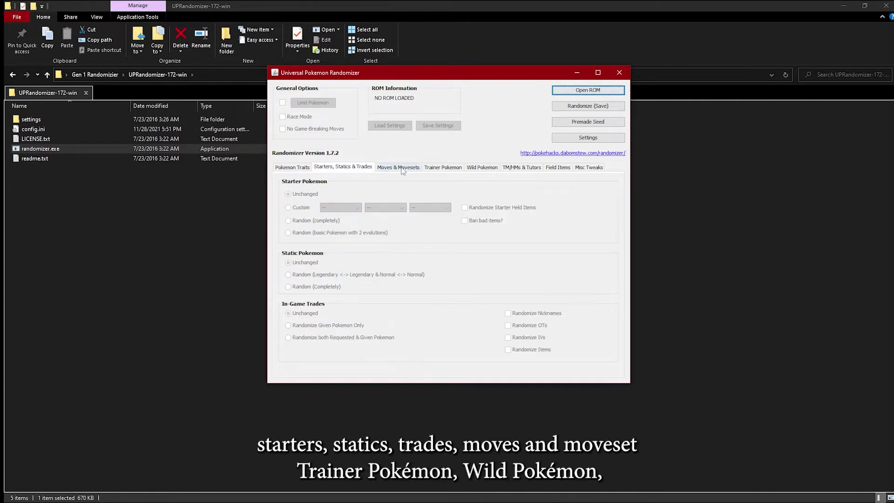
left_click(402, 168)
left_click(442, 169)
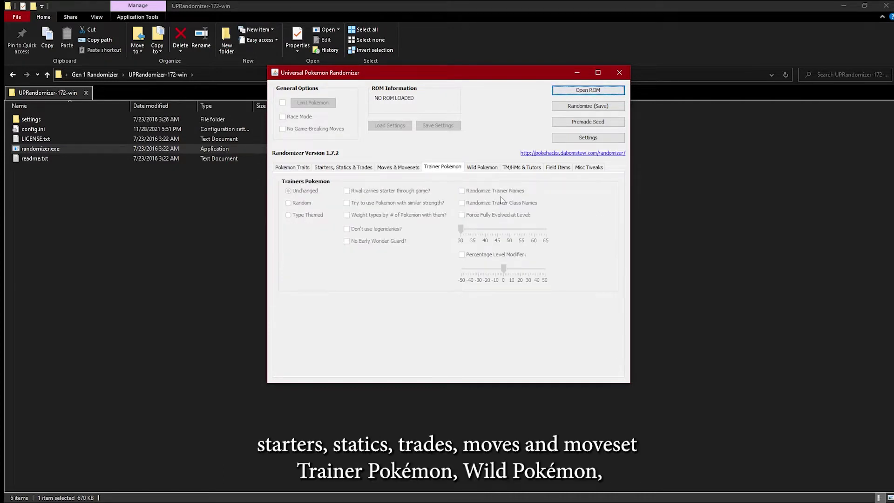
left_click(484, 169)
left_click(520, 170)
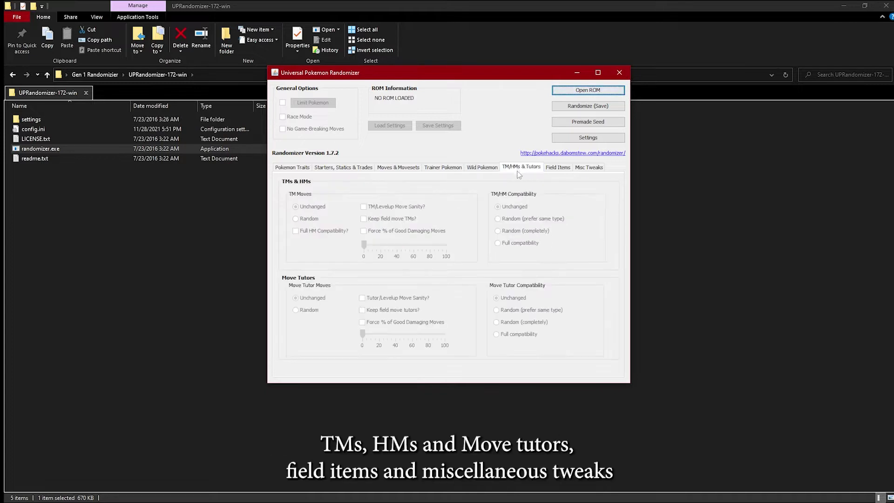
left_click(558, 169)
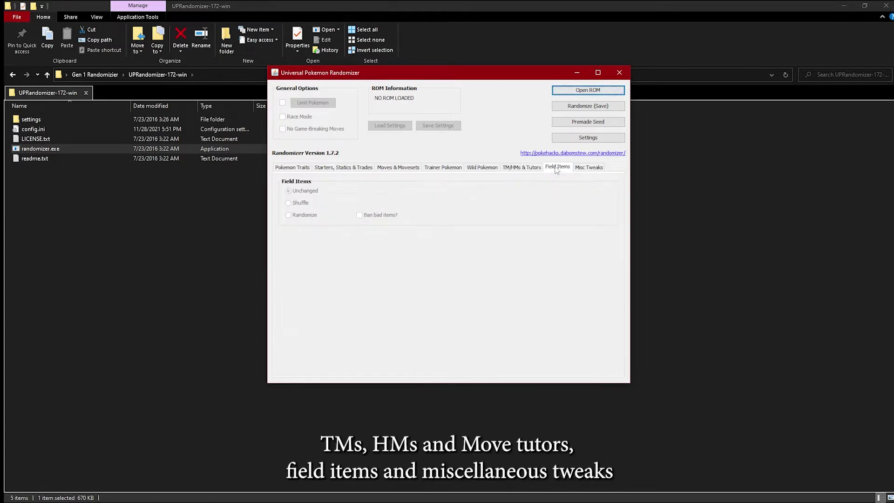
left_click(588, 168)
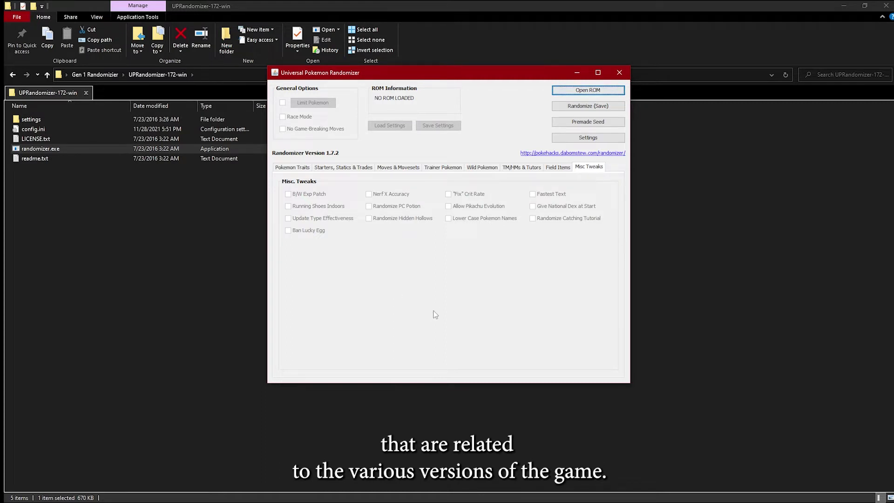
left_click(619, 72)
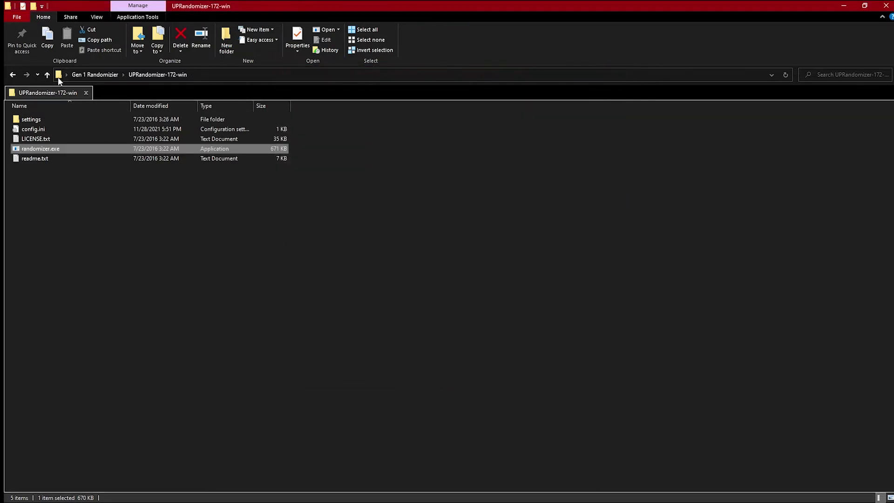
Step: Return to the Gen 1 Randomizier folder and launch PokeRandoZX.jar from the PokeRandoZX-v4_2_1 folder
key("BackSpace")
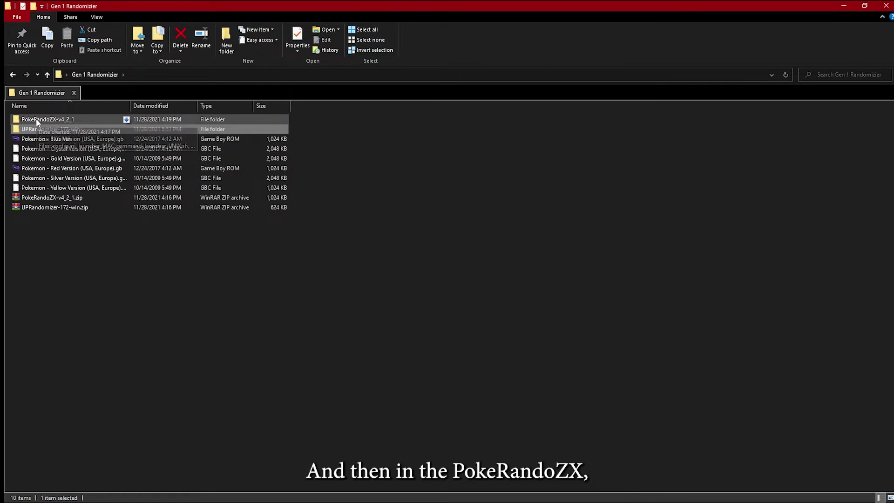
double_click(37, 120)
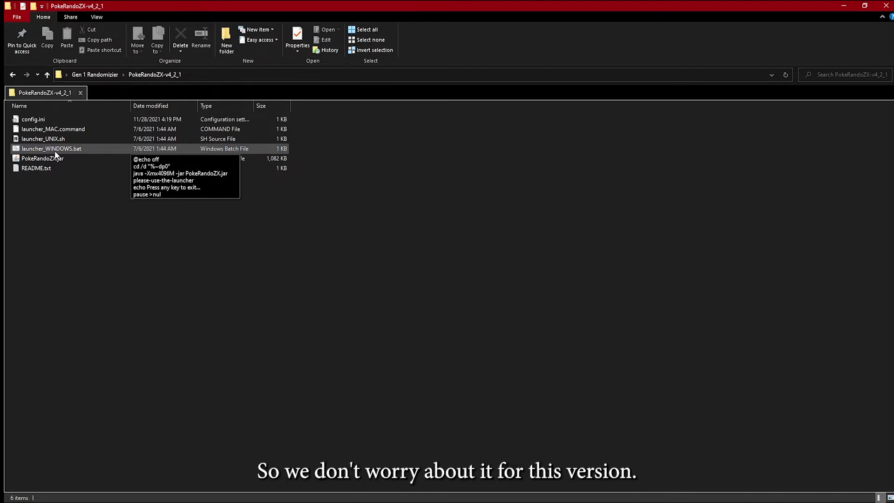
left_click(33, 159)
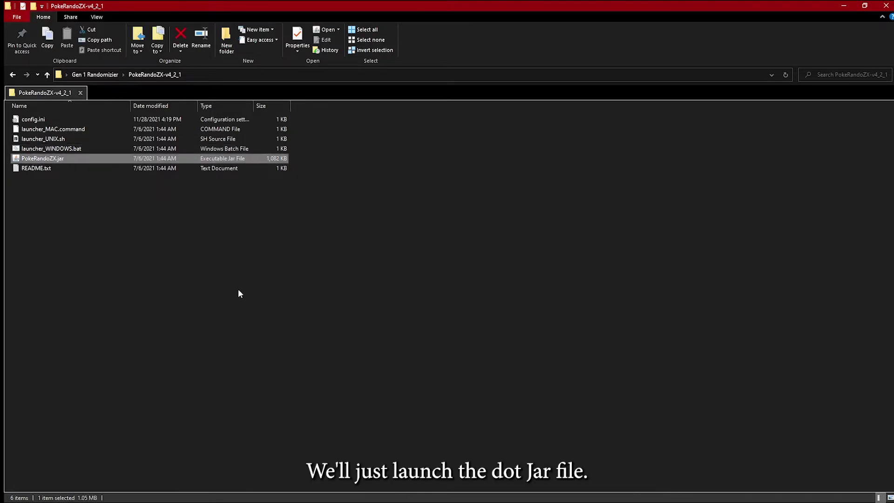
key("Return")
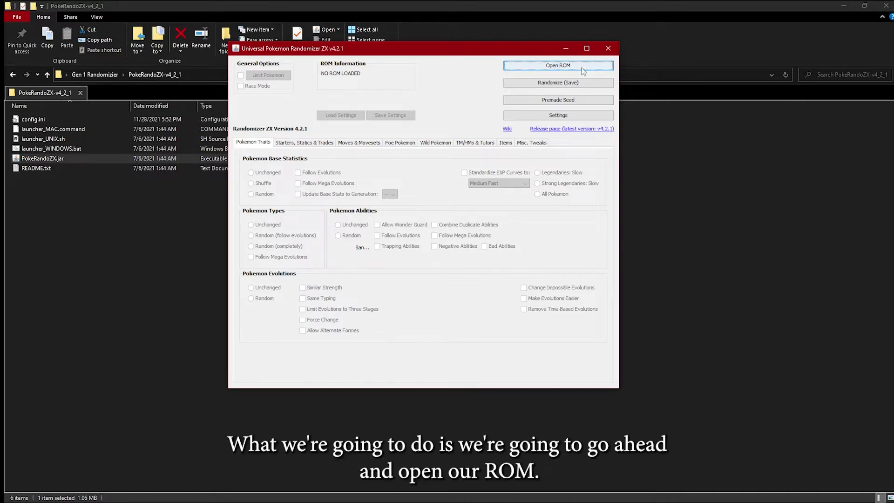
Step: Load the ROM Pokemon - Red Version (USA, Europe).gb from the Gen 1 Randomizier folder on the Desktop
left_click(560, 68)
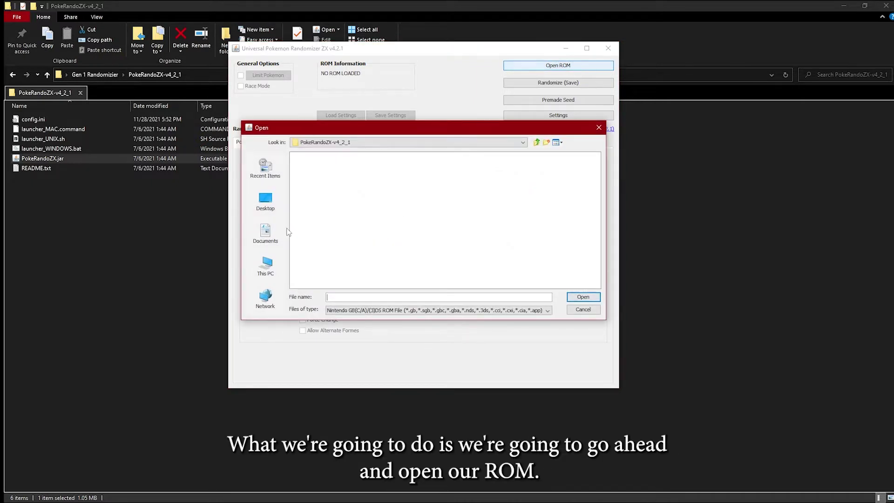
left_click(274, 205)
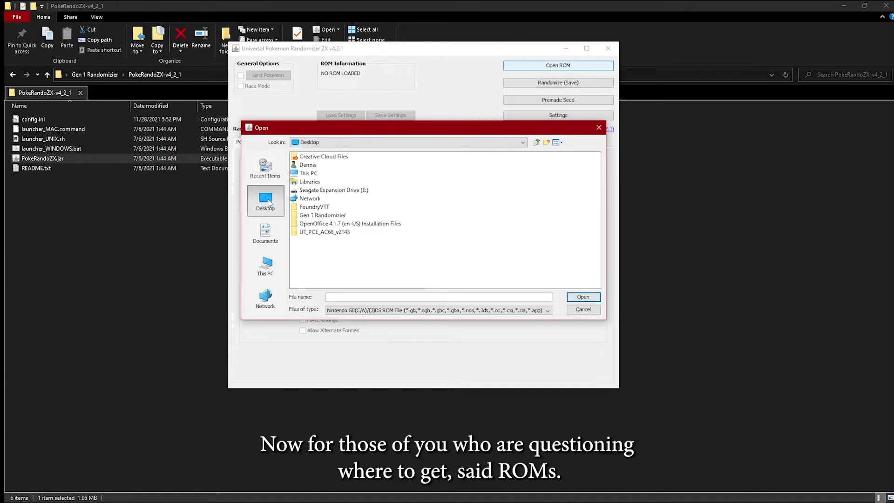
left_click(321, 216)
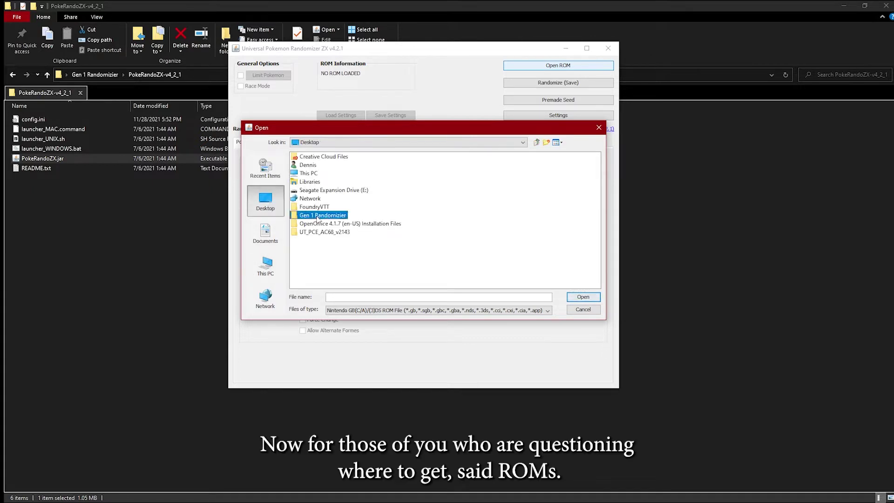
left_click(581, 298)
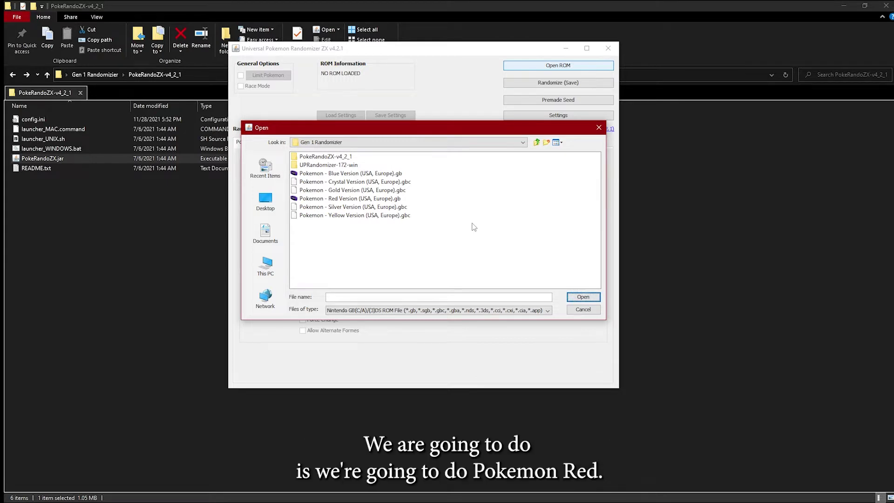
left_click(341, 199)
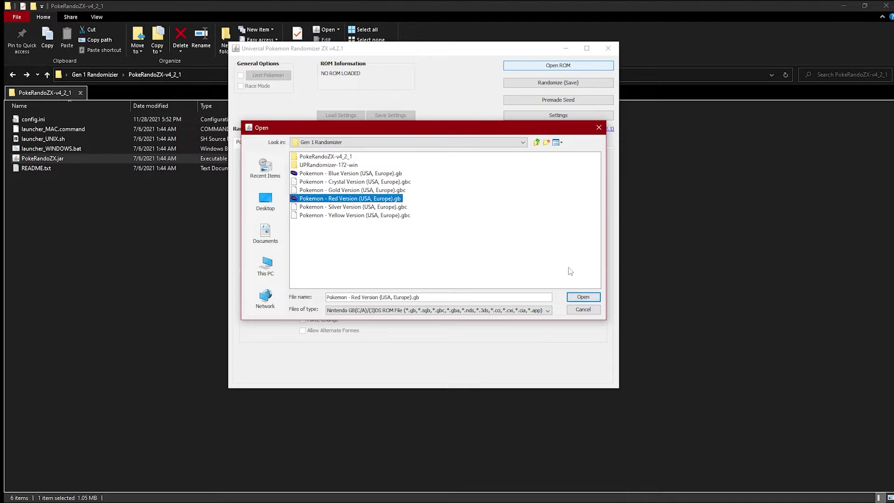
left_click(582, 298)
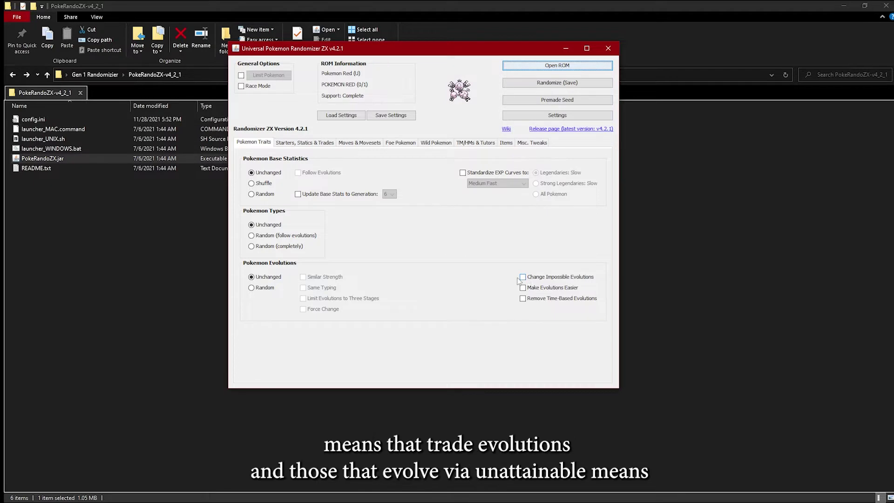
Step: Enable Change Impossible Evolutions for the Pokemon evolutions
mouse_move(525, 279)
left_click(524, 277)
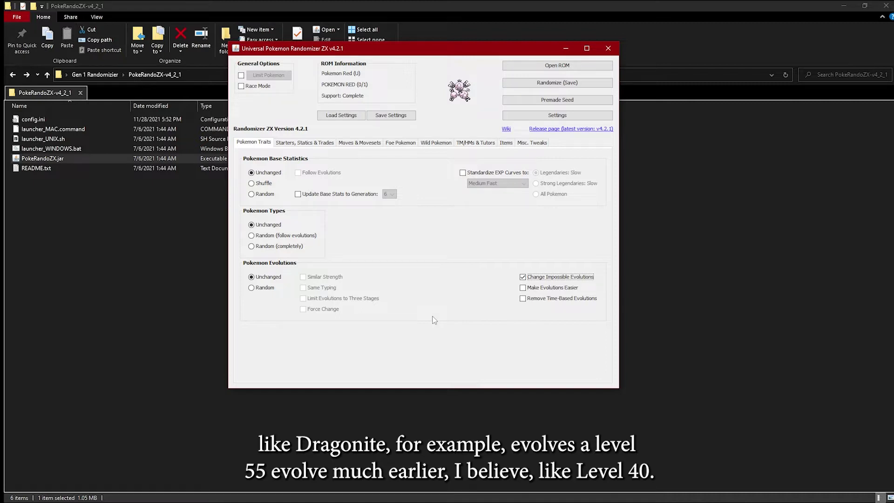
mouse_move(526, 290)
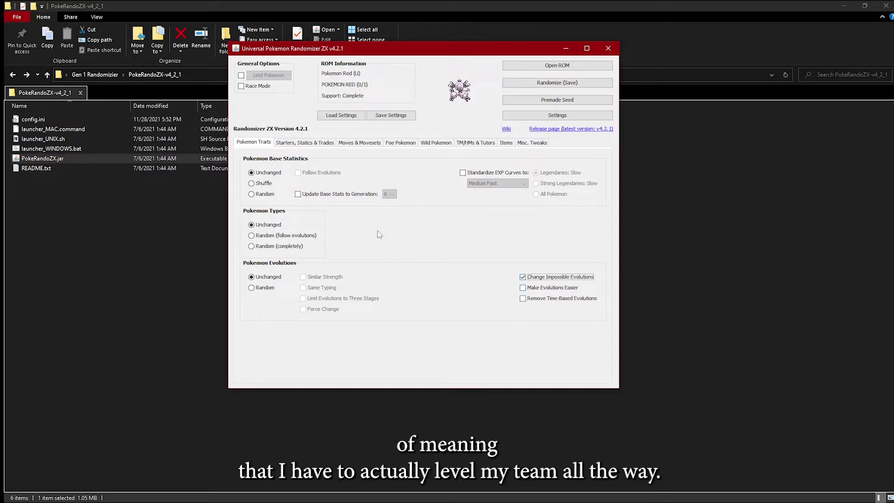
Step: Set the starter Pokemon to Custom with Wartortle, Weedle and Arbok
left_click(306, 143)
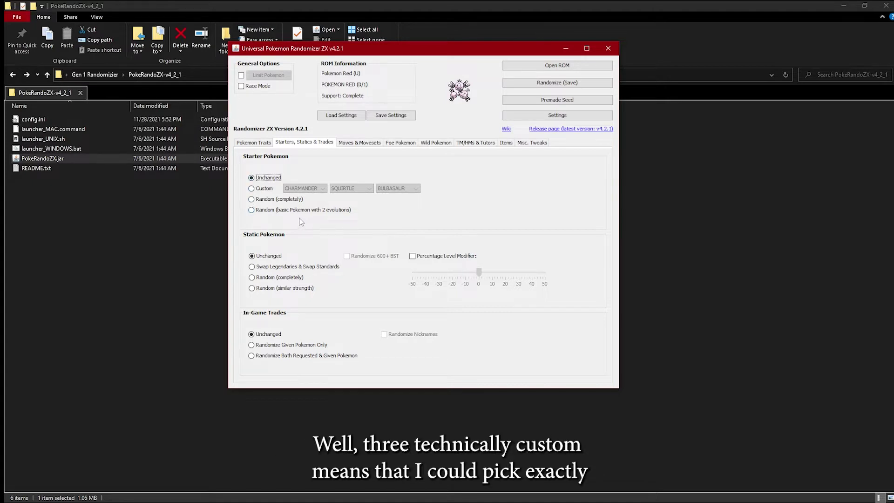
left_click(251, 189)
left_click(304, 188)
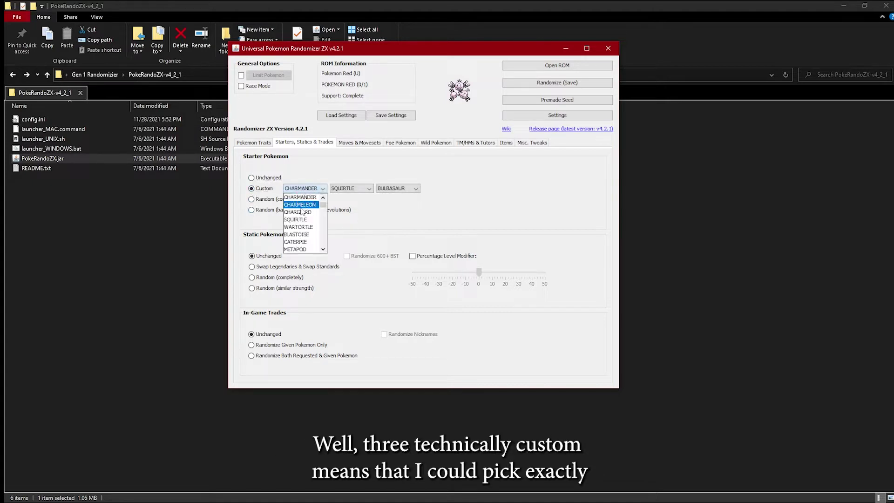
left_click(296, 234)
left_click(354, 188)
left_click(349, 234)
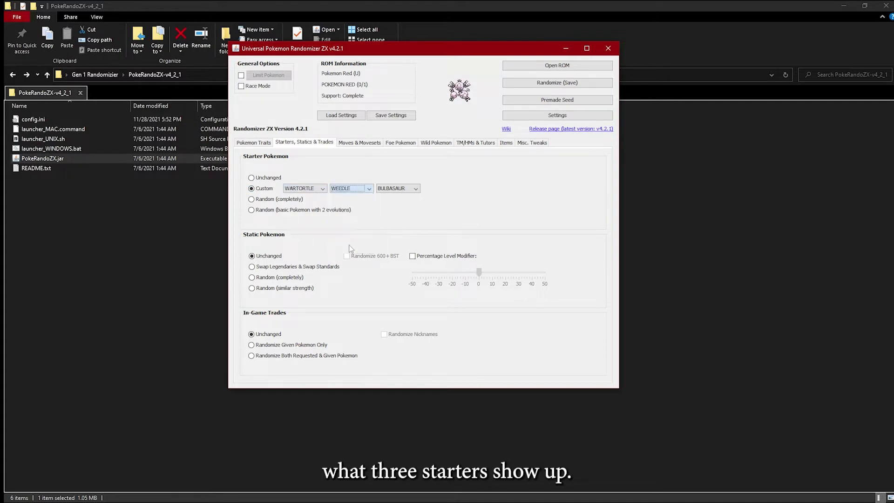
left_click(395, 189)
scroll(400, 216, "down", 6)
left_click(393, 234)
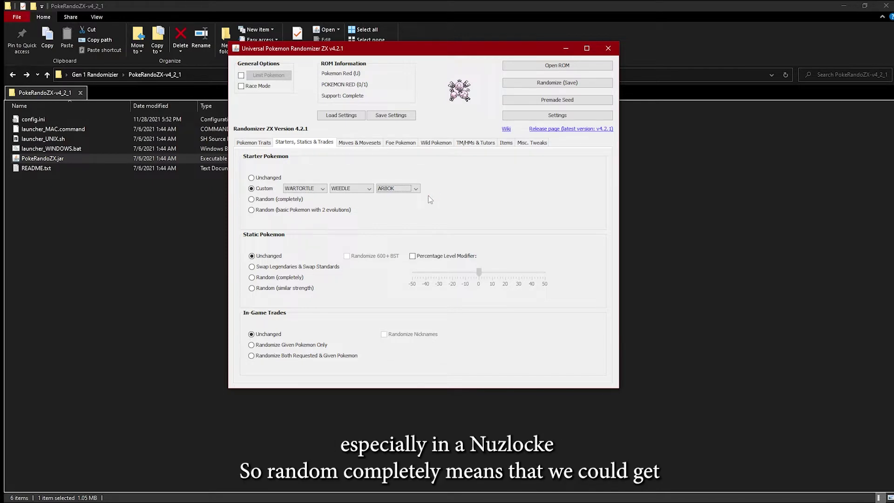
Step: Set the starter Pokemon to Random (completely), trying the basic Pokemon with 2 evolutions option along the way
left_click(252, 200)
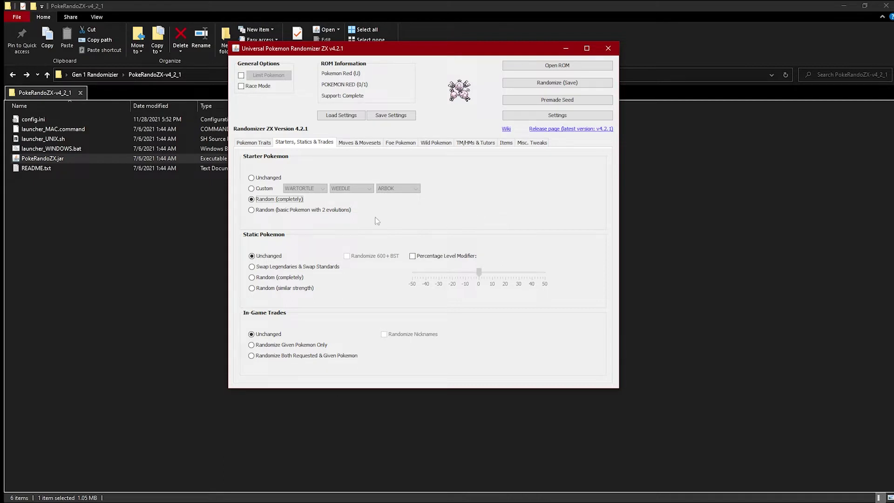
left_click(280, 210)
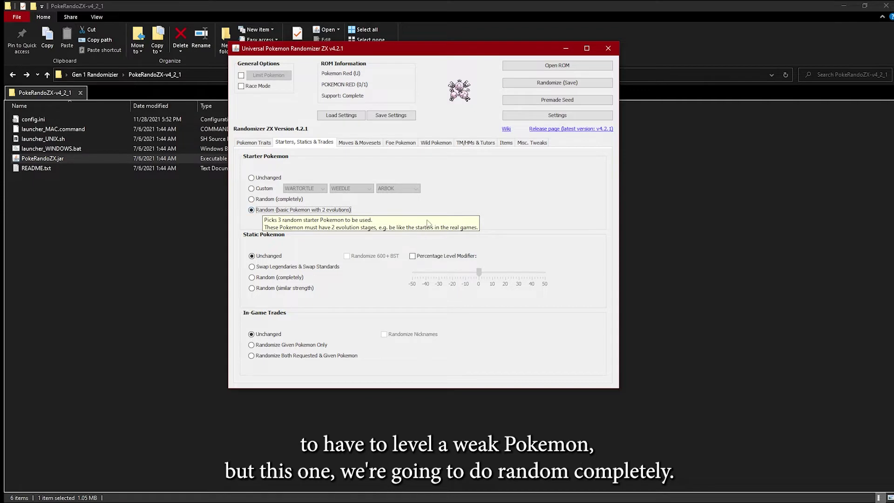
left_click(275, 200)
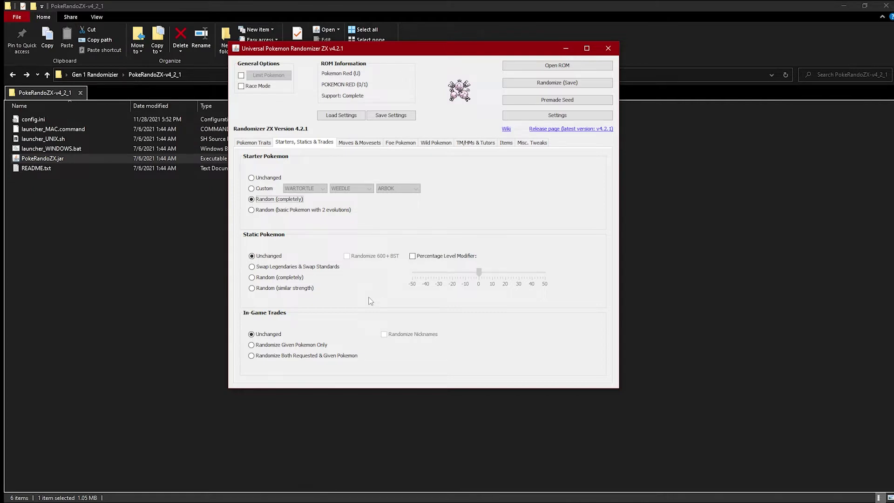
Step: Set static Pokemon to Random (completely) and in-game trades to Randomize Both Requested & Given Pokemon
left_click(281, 277)
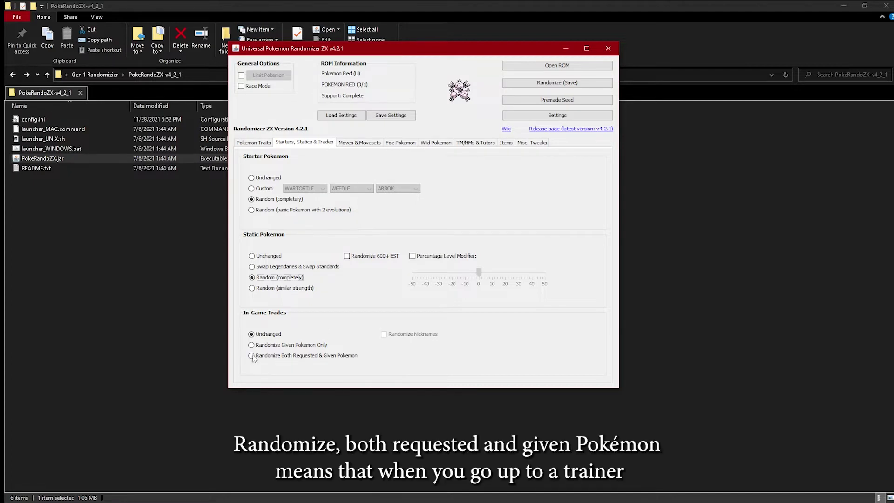
left_click(279, 358)
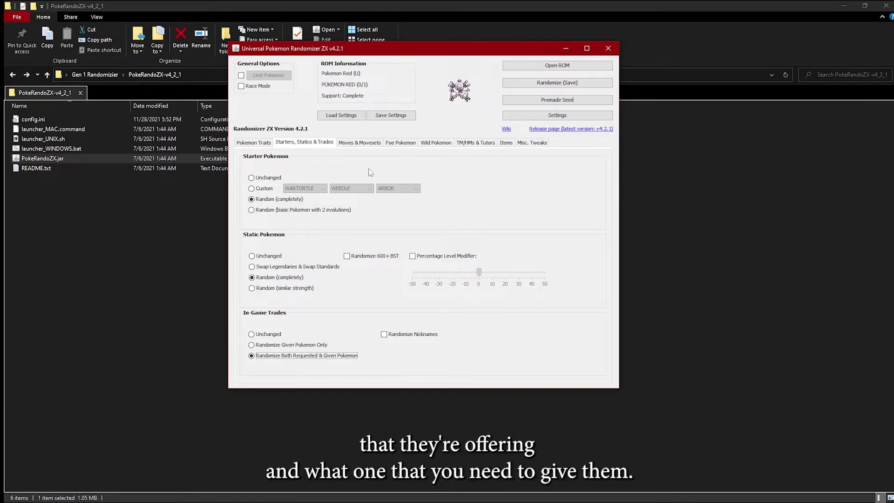
Step: Review the moves and movesets options, and set the foe trainers' Pokemon to Random (even distribution)
left_click(359, 143)
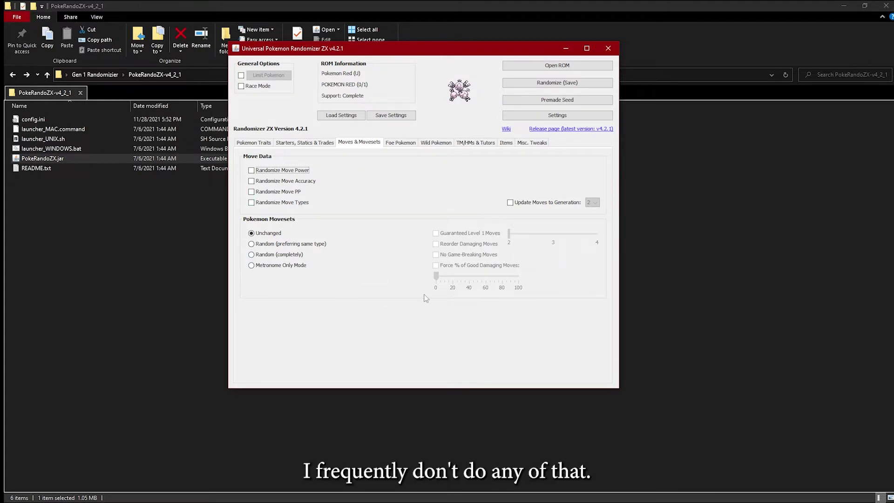
left_click(401, 144)
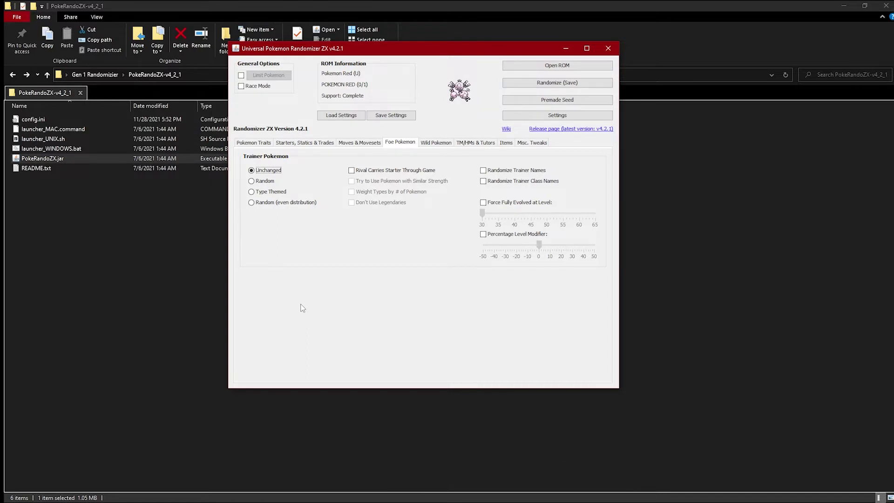
left_click(261, 183)
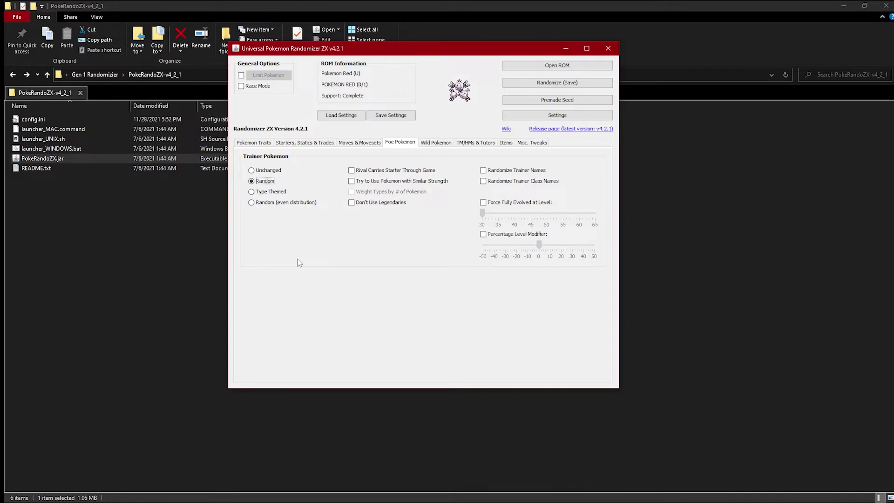
left_click(263, 203)
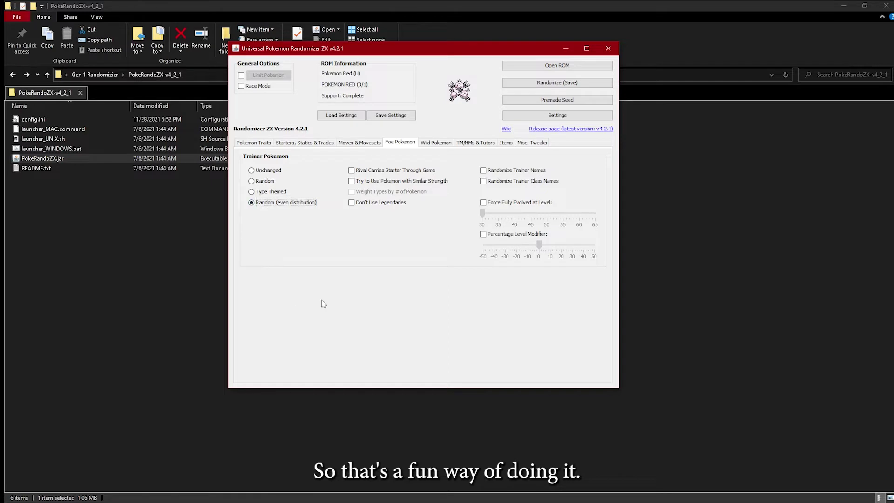
Step: Make the rival carry the starter through the game and force trainer Pokemon to be fully evolved at level 45
left_click(373, 171)
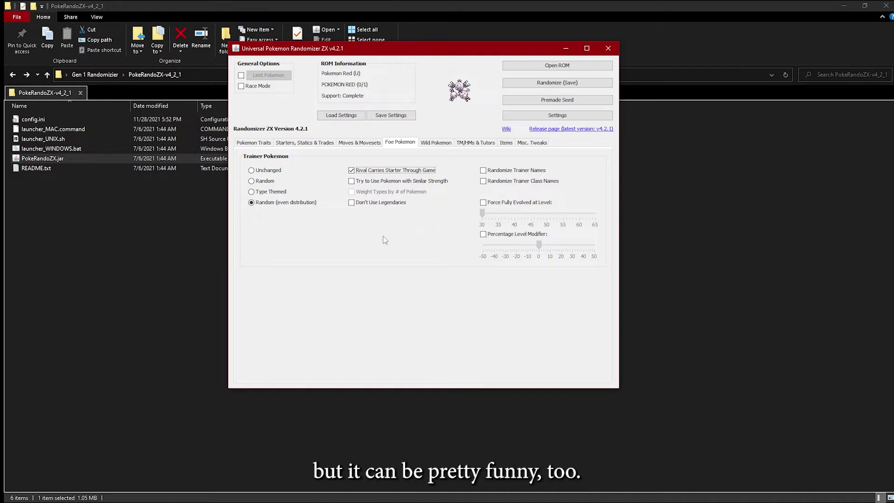
left_click(483, 203)
left_click_drag(482, 214, 534, 214)
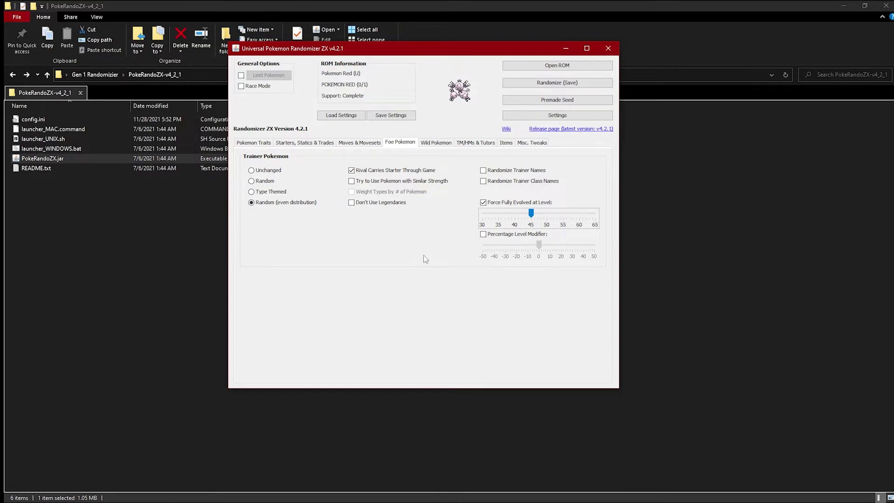
Step: Set the trainer Pokemon's percentage level modifier to 10 and set wild Pokemon to Random
left_click(483, 234)
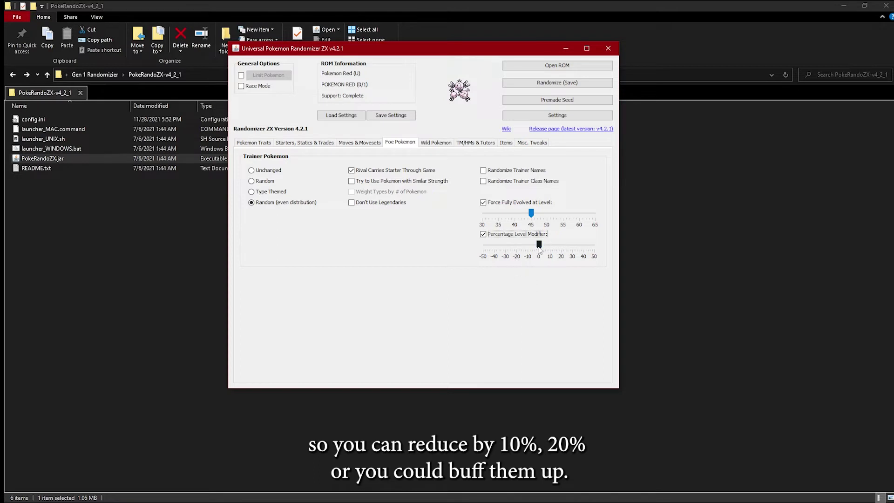
left_click_drag(539, 248, 549, 248)
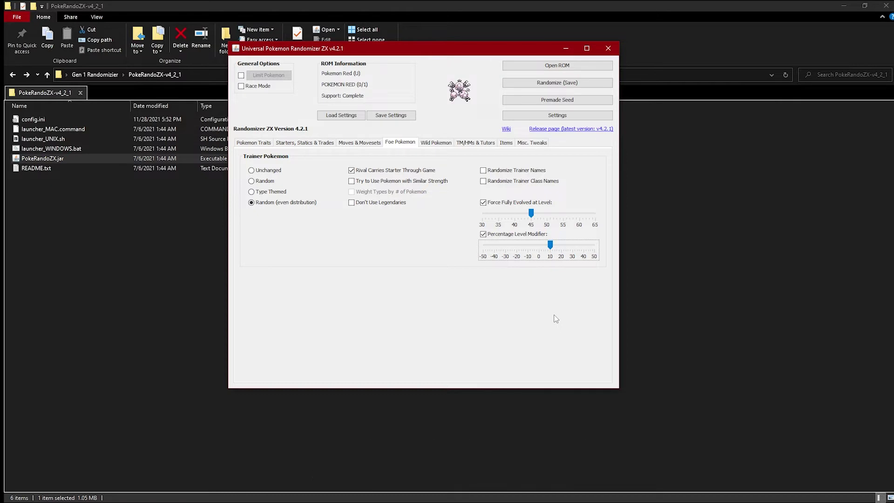
left_click(436, 142)
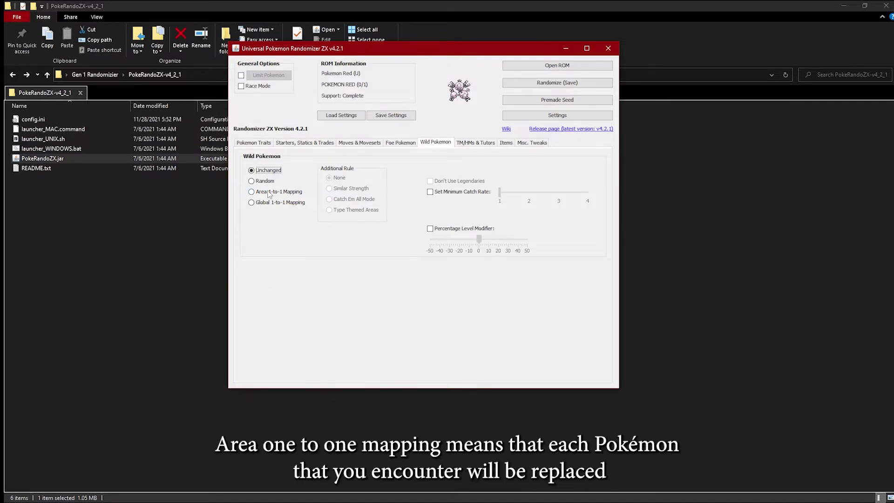
mouse_move(268, 194)
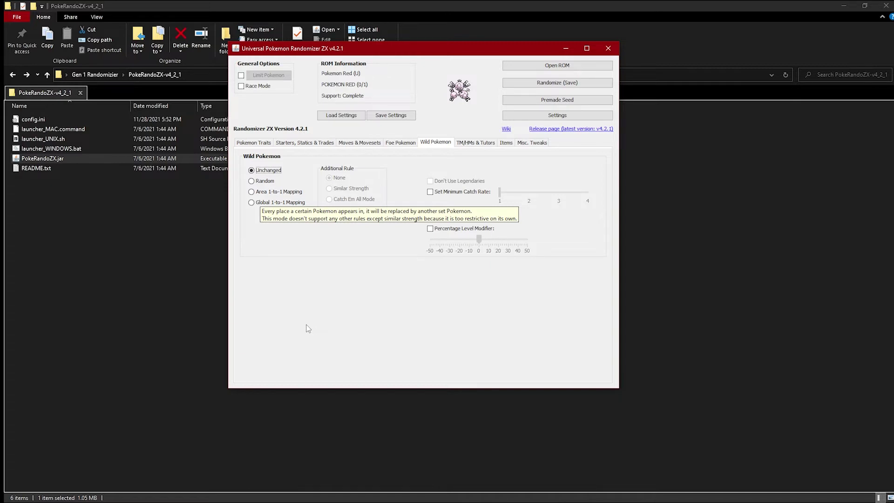
left_click(262, 182)
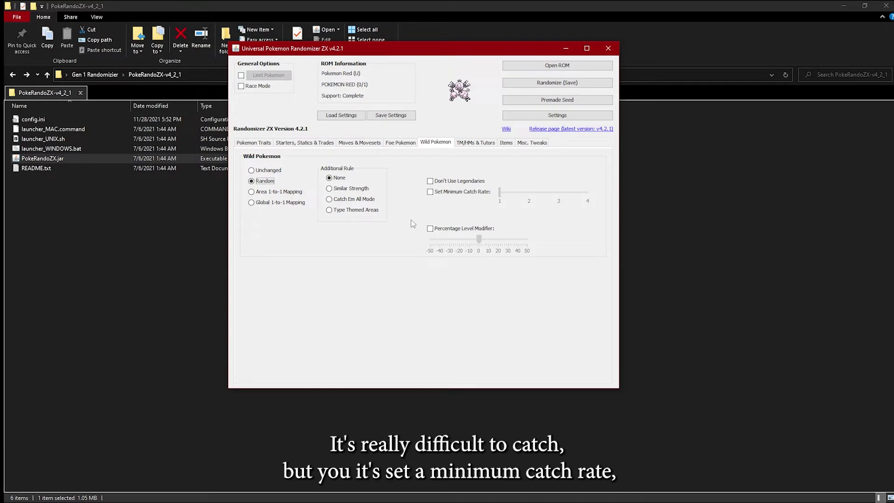
left_click(429, 192)
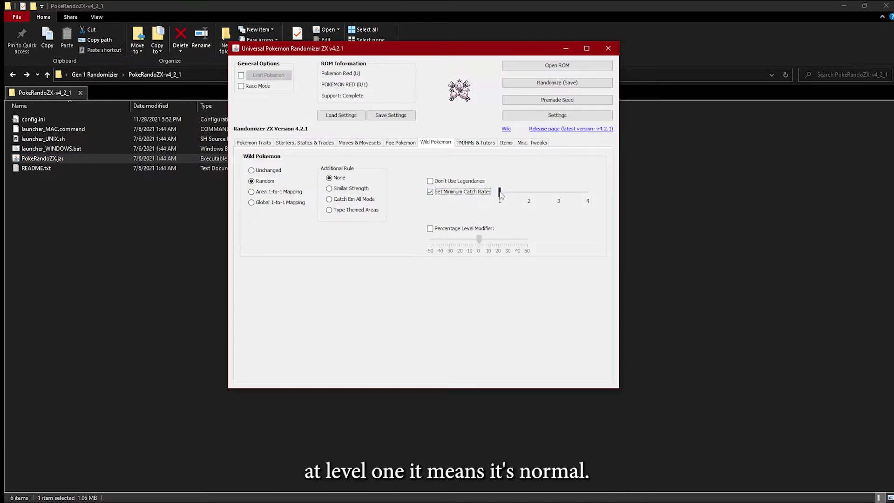
mouse_move(502, 192)
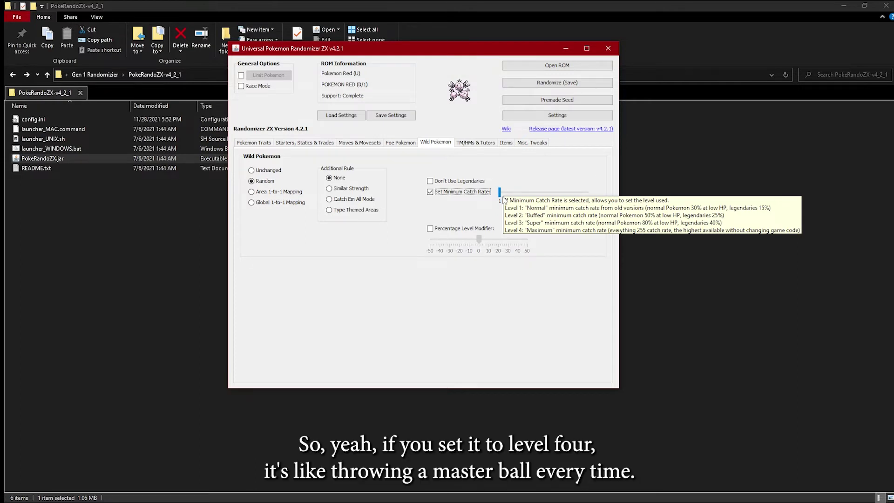
left_click(430, 193)
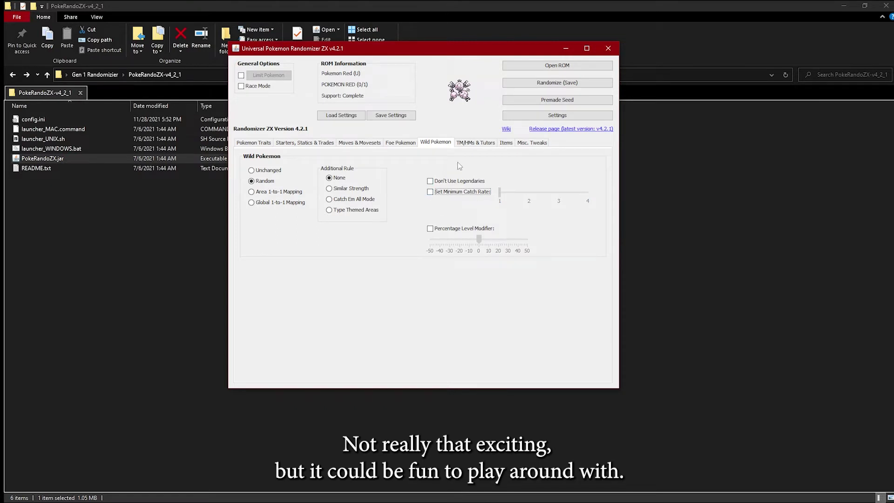
Step: Set the TM/HM moves to Random with No Game-Breaking Moves enabled
left_click(477, 144)
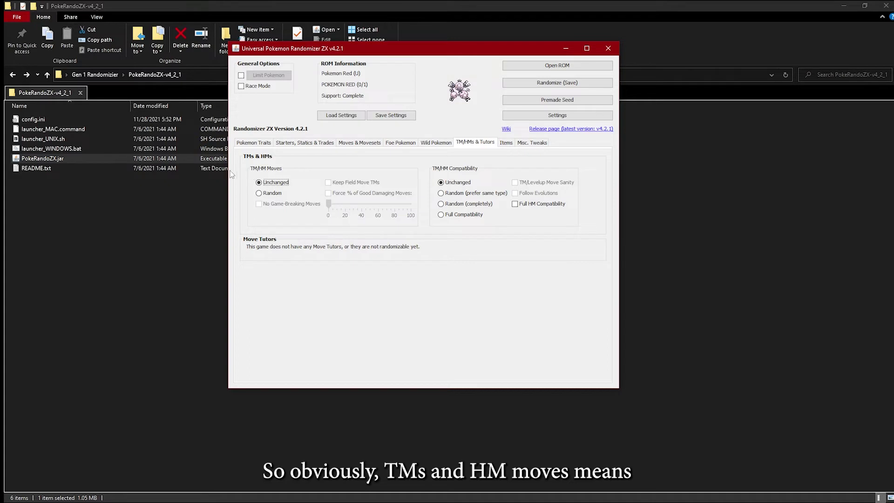
left_click(262, 194)
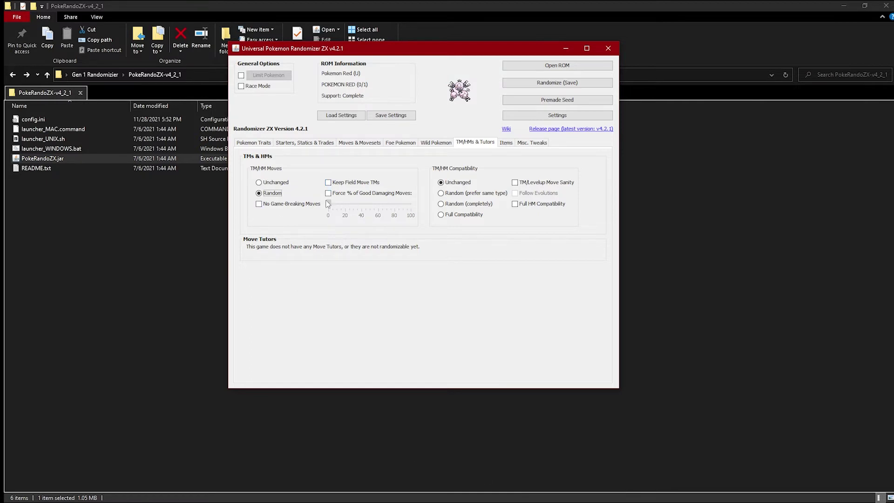
left_click(266, 206)
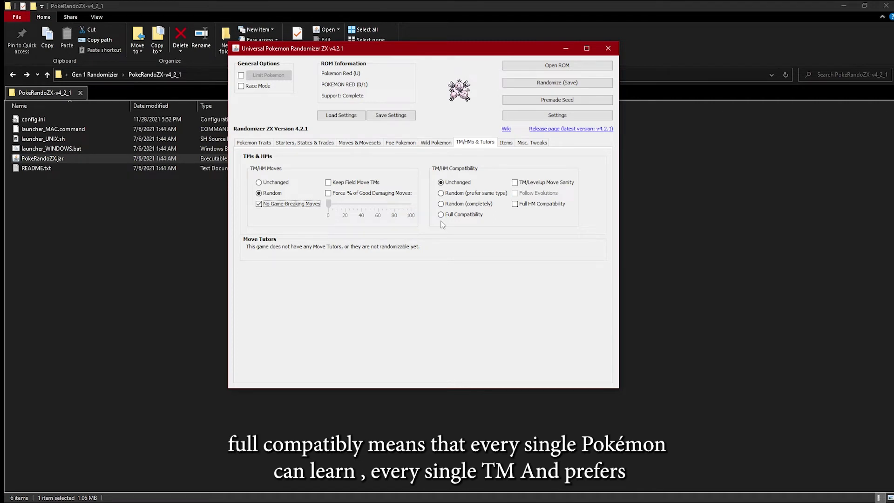
Step: Try Random (prefer same type) for TM/HM compatibility, return it to Unchanged, and enable TM/Levelup Move Sanity and Full HM Compatibility
left_click(470, 195)
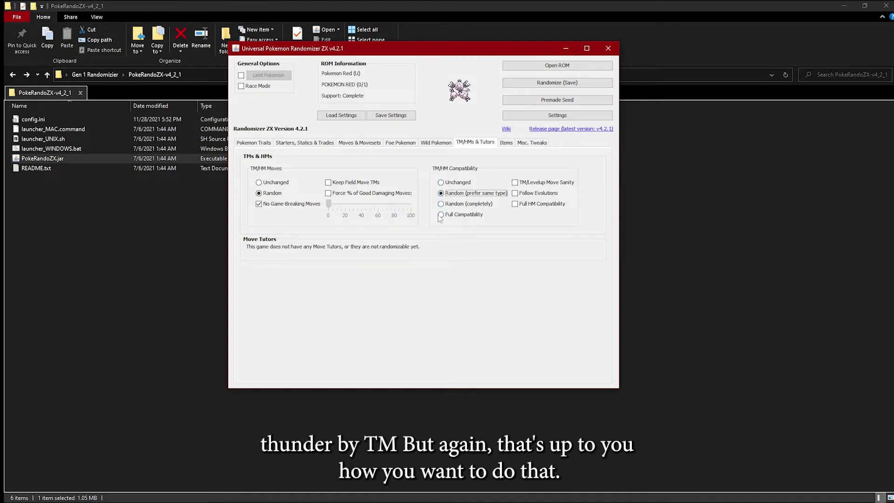
left_click(442, 183)
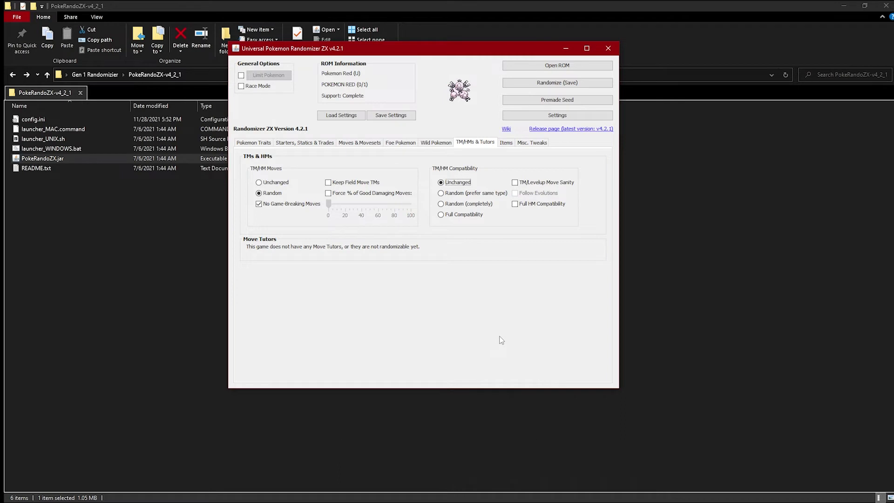
left_click(515, 182)
left_click(516, 204)
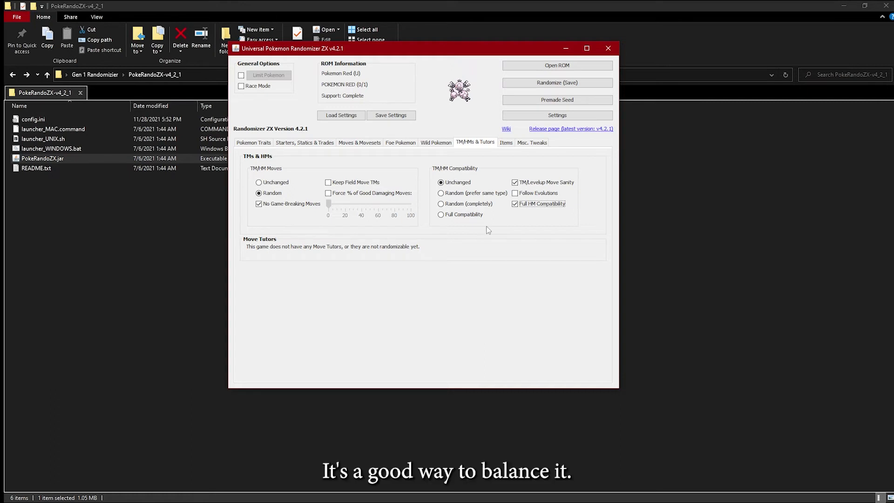
Step: Set field items to Random and ban bad items
left_click(506, 142)
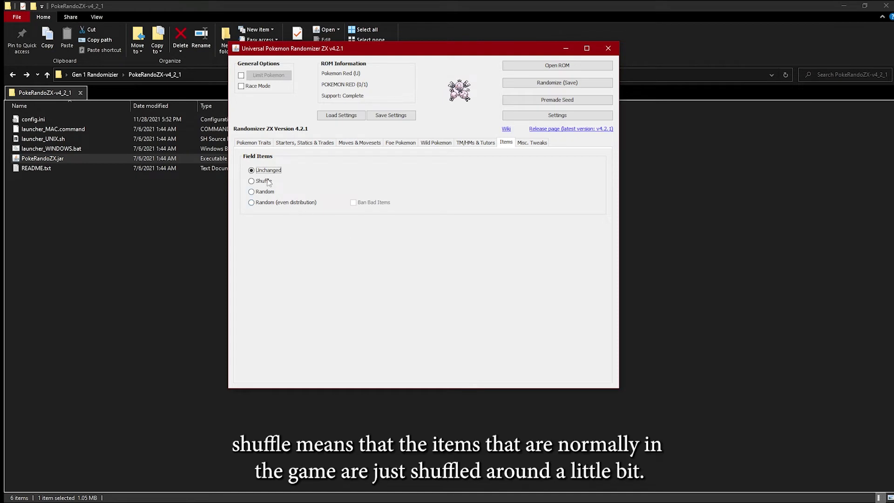
mouse_move(269, 190)
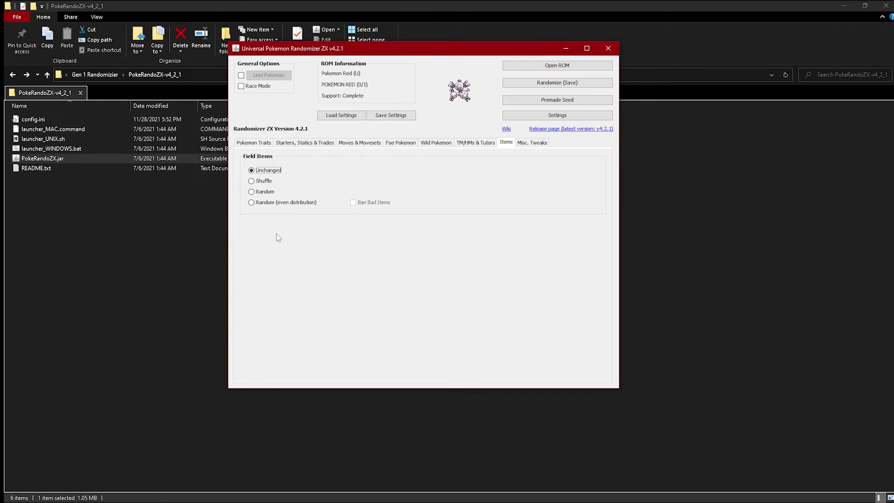
left_click(258, 193)
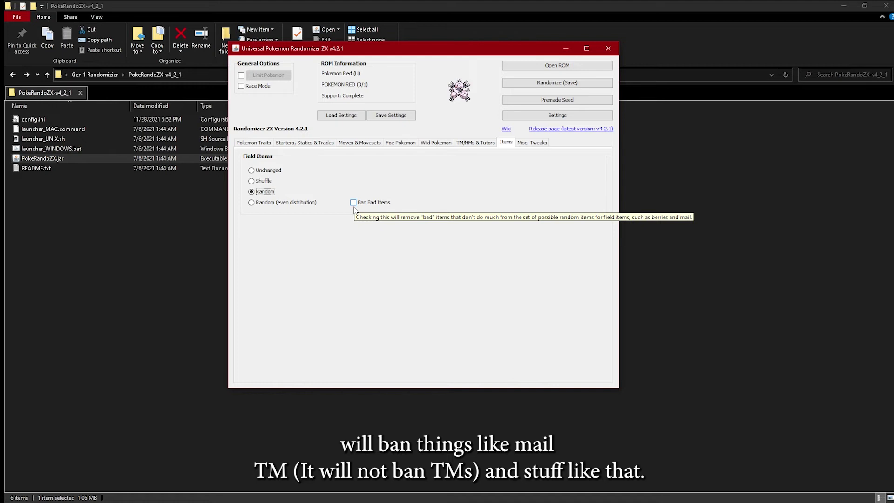
left_click(353, 203)
Step: Enable the miscellaneous tweaks Fastest Text, Randomize PC Potion, Lower Case Pokemon Names and Randomize Catching Tutorial
left_click(531, 142)
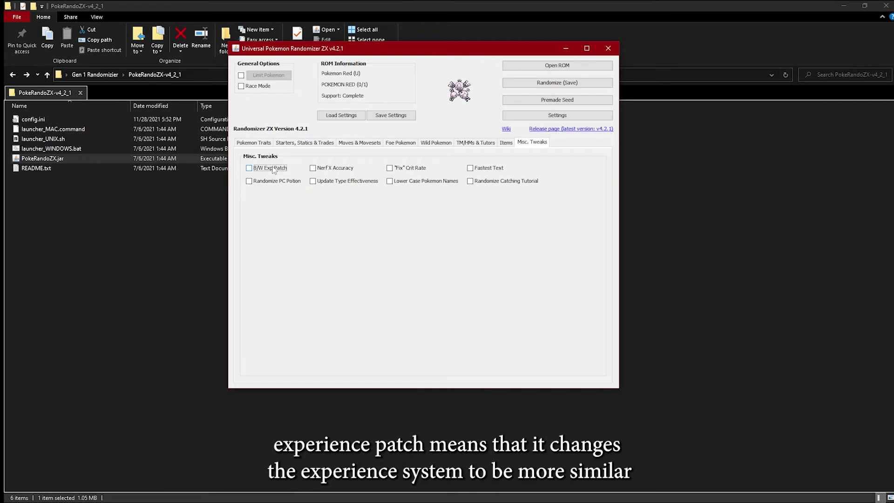
mouse_move(274, 170)
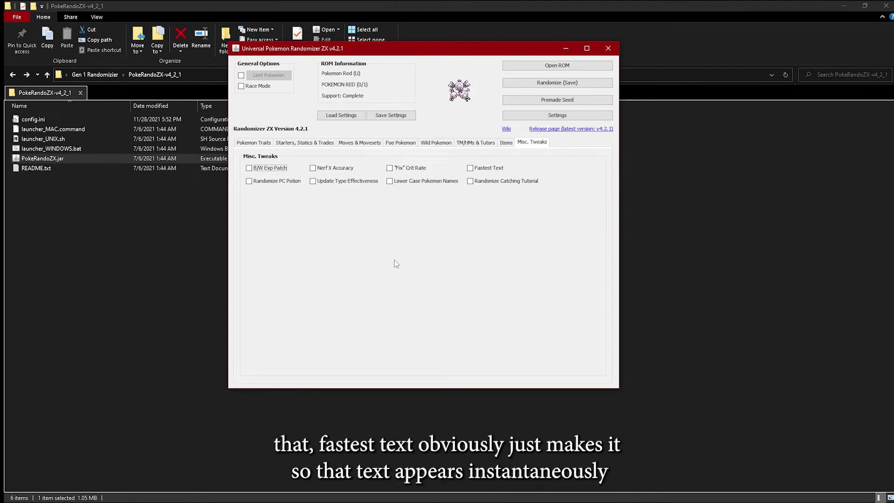
left_click(480, 169)
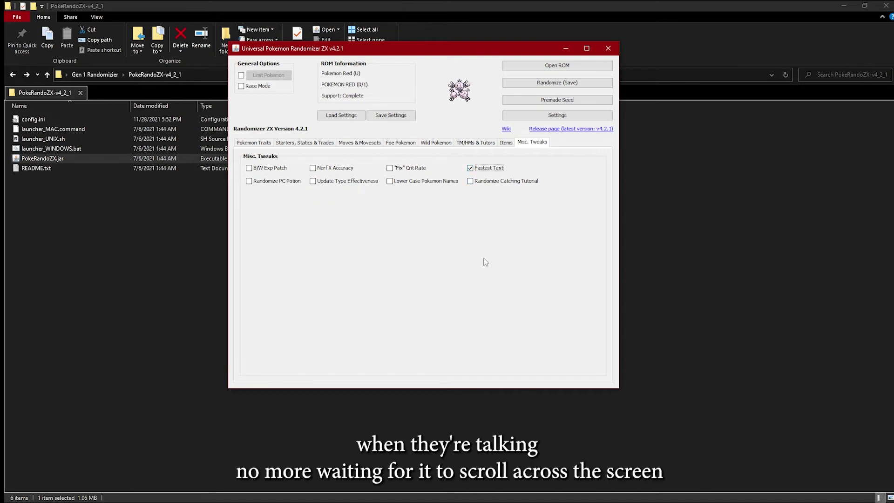
left_click(253, 182)
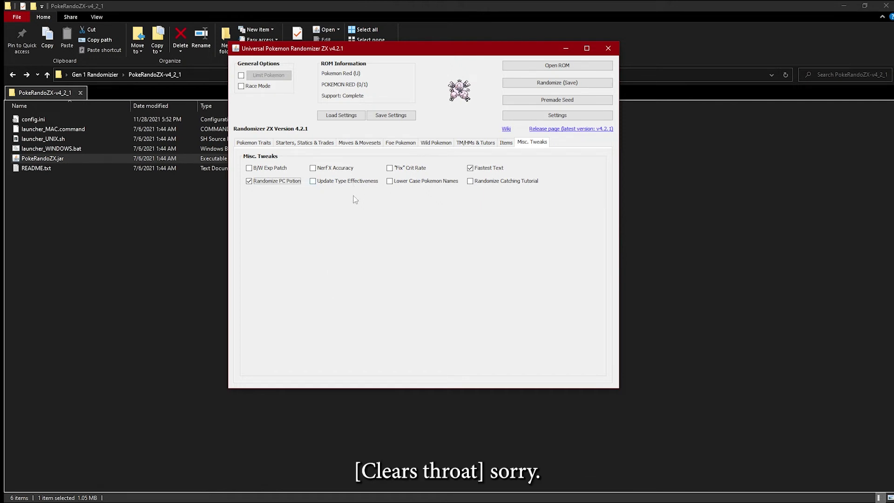
left_click(410, 181)
left_click(520, 181)
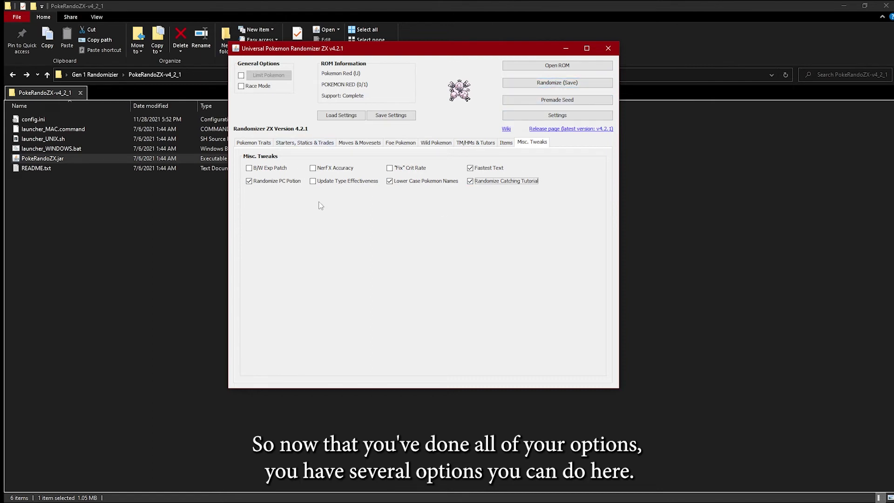
Step: Save the randomizer settings as "Gen 1 Video" and check for the file among the loadable settings without loading it
left_click(380, 117)
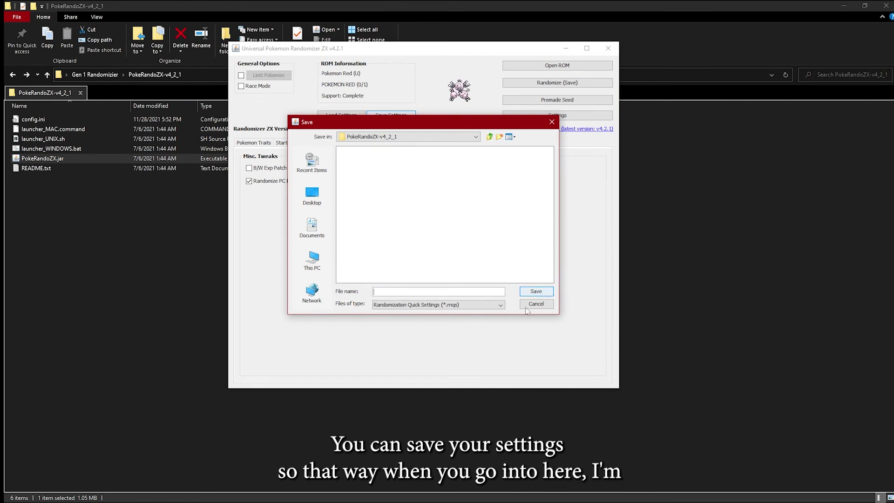
type("Gen")
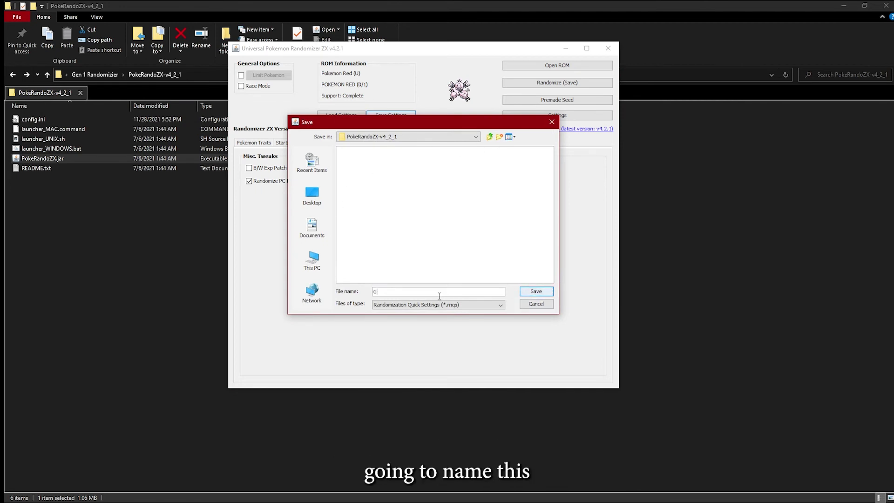
key("BackSpace")
type("n 1 Video")
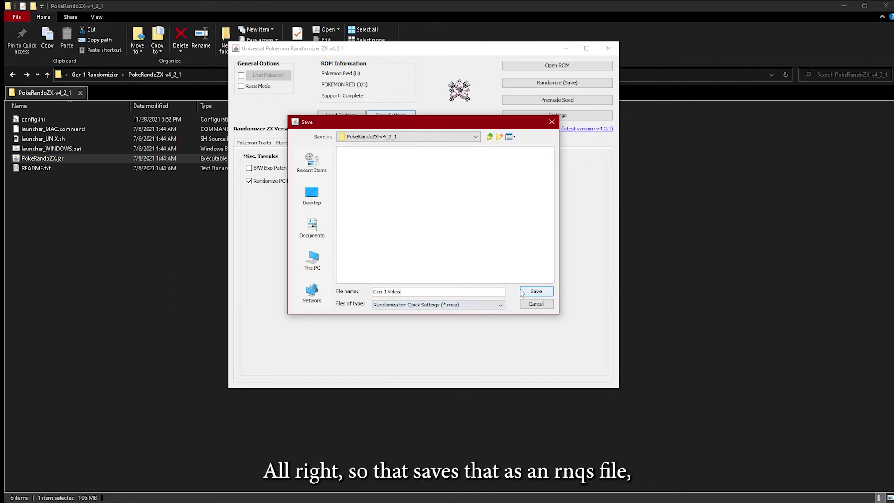
left_click(536, 291)
left_click(339, 117)
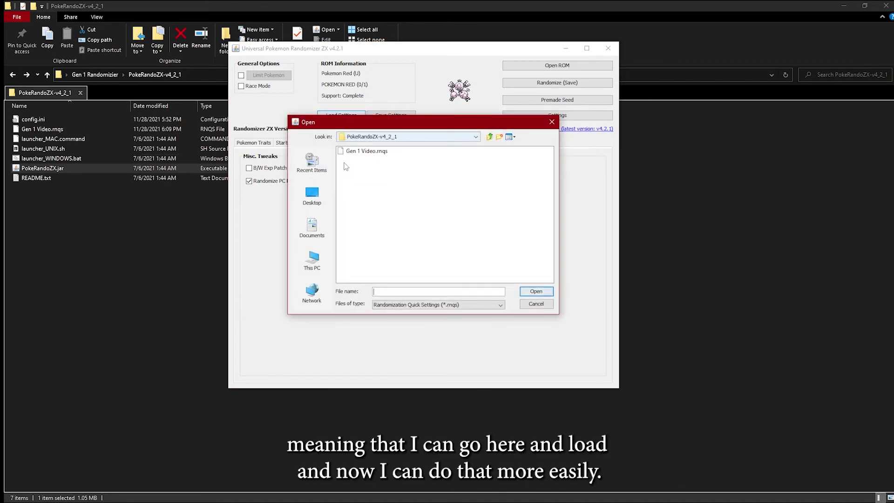
left_click(532, 304)
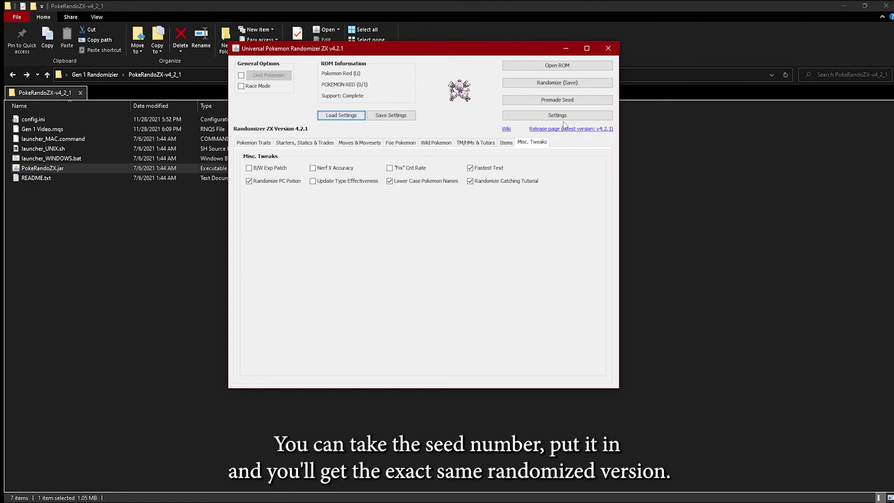
Step: Randomize the ROM and save it as "Red Video" without a log file
left_click(557, 82)
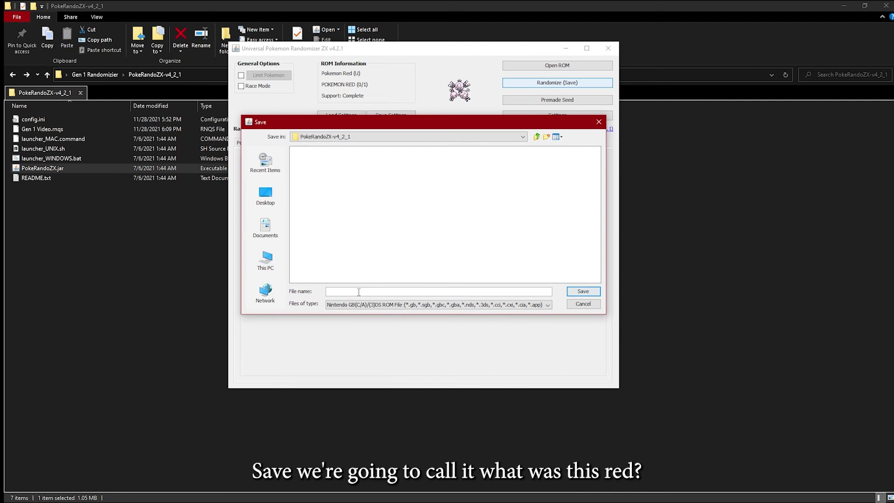
type("Red Vide")
key("BackSpace")
key("BackSpace")
key("BackSpace")
type("ideo")
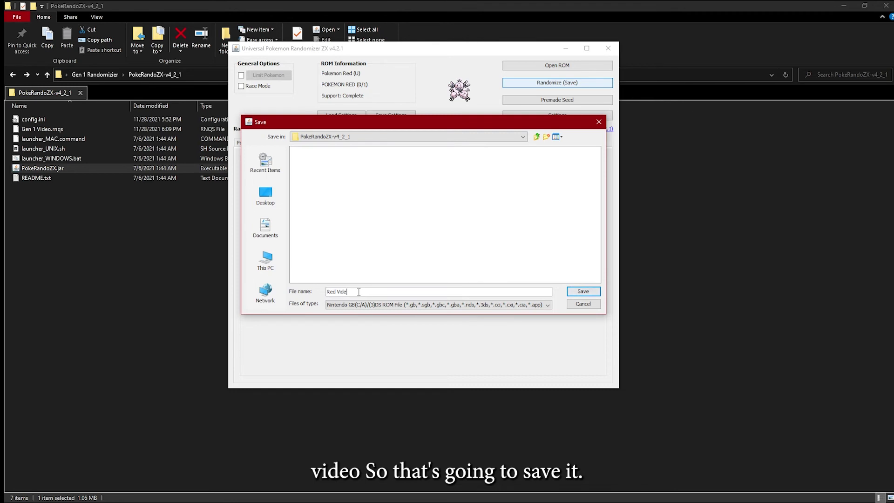
left_click(581, 292)
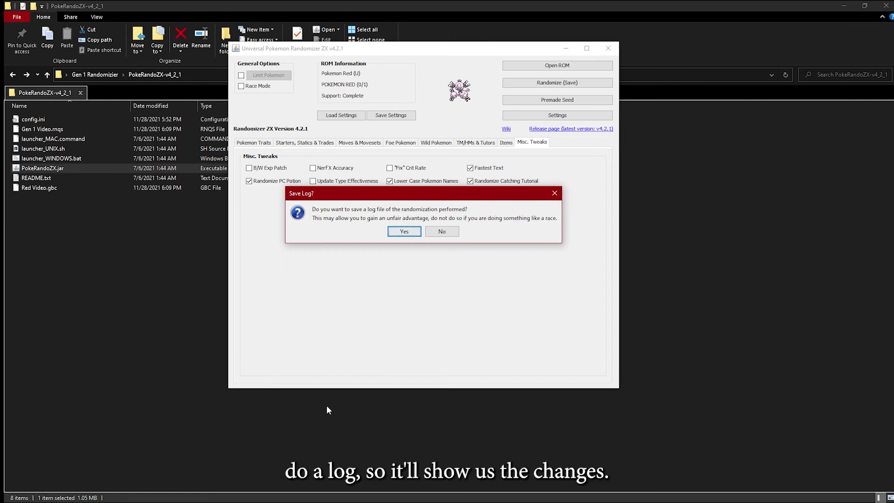
left_click(440, 234)
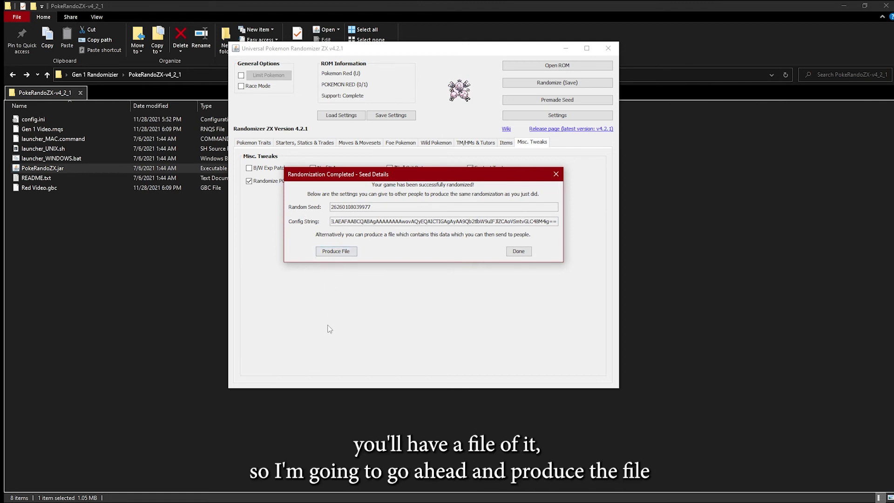
Step: Produce a seed preset file named "Red Video Seed" and close the seed details
left_click(346, 252)
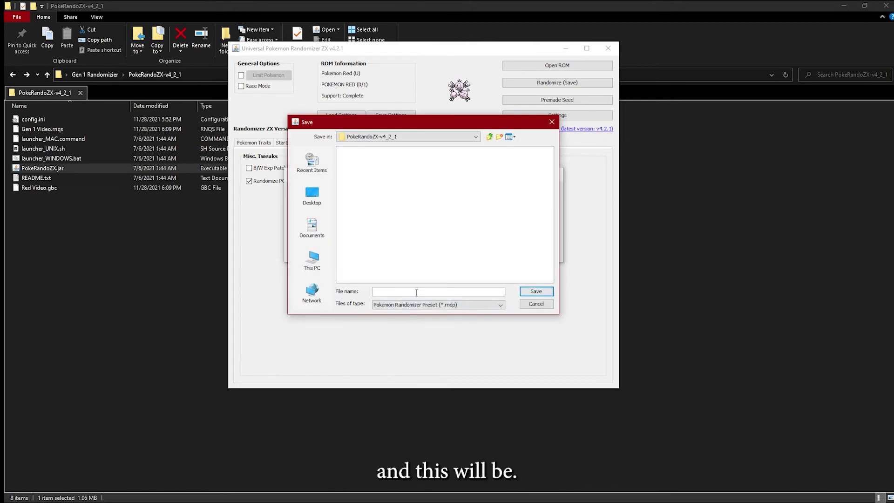
type("S")
type("ed S")
key("BackSpace")
type("vWideo Se")
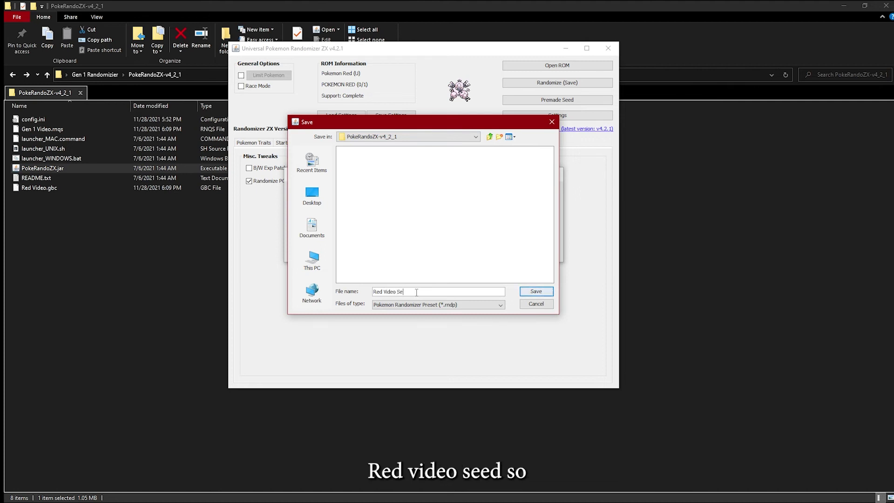
type("ed")
left_click(533, 292)
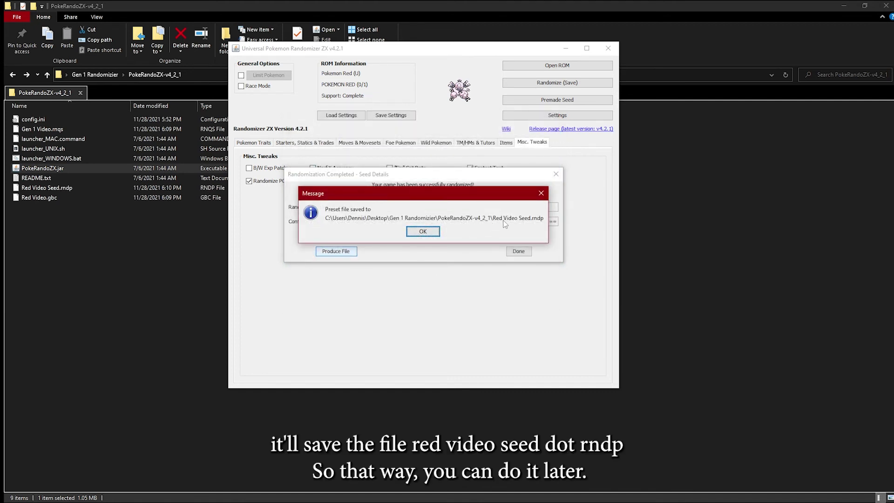
left_click(411, 233)
left_click(518, 251)
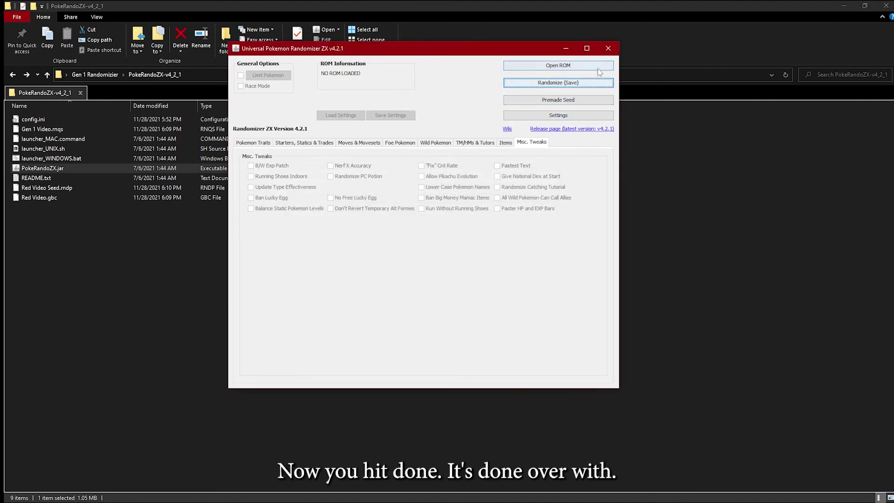
Step: Close the randomizer and load Red Video.gbc from the PokeRandoZX-v4_2_1 folder into VisualBoyAdvance-M
left_click(608, 49)
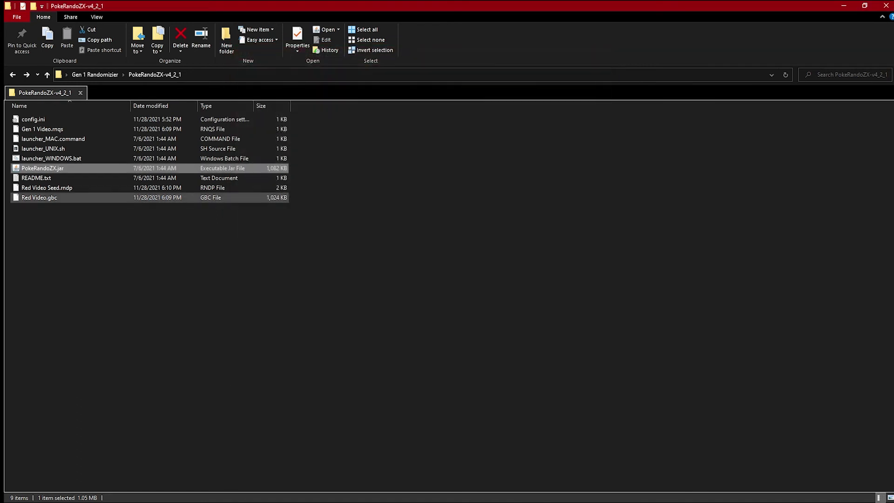
left_click(47, 75)
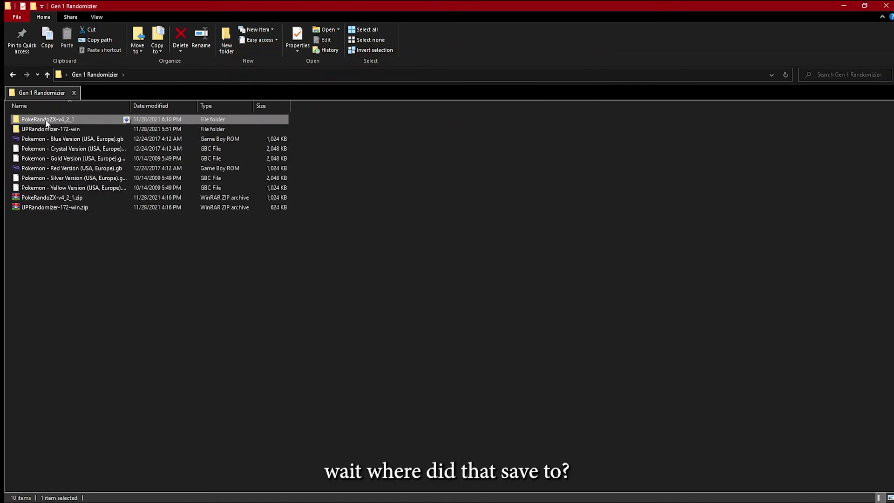
double_click(22, 122)
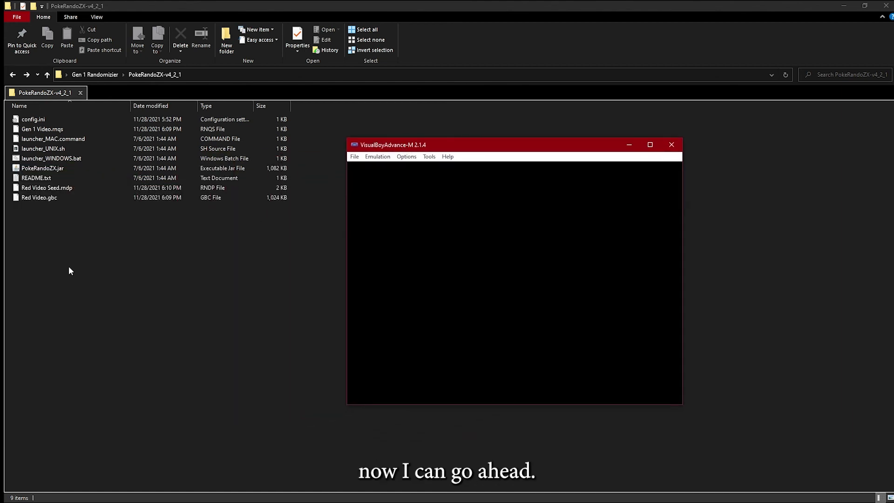
left_click_drag(40, 200, 449, 246)
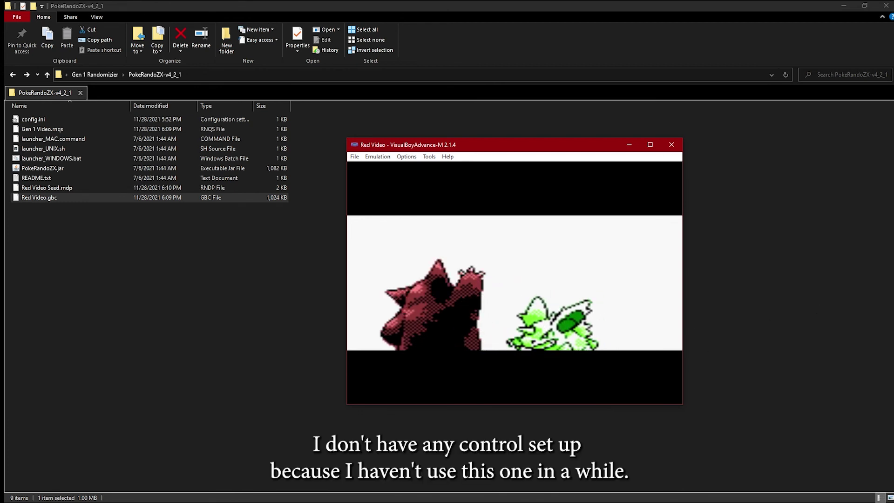
left_click(388, 158)
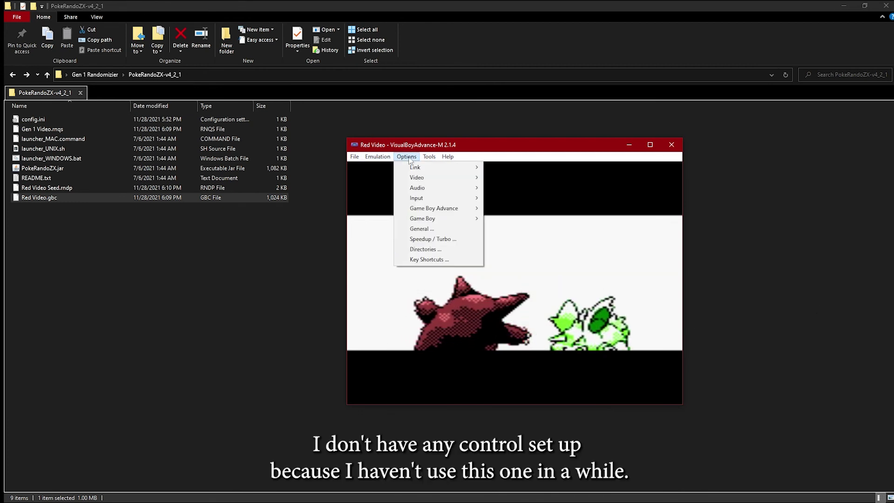
left_click(392, 135)
left_click(452, 232)
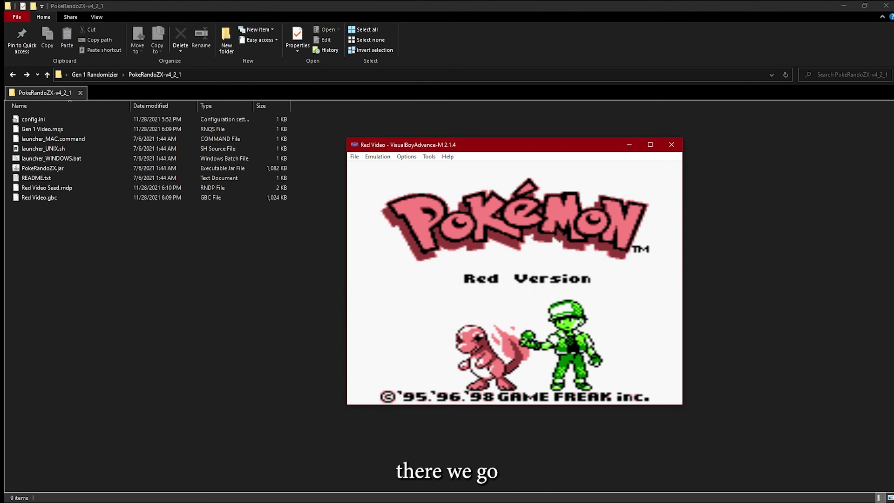
Step: Start a new game from the title screen and enable the emulator's turbo mode
key("Return")
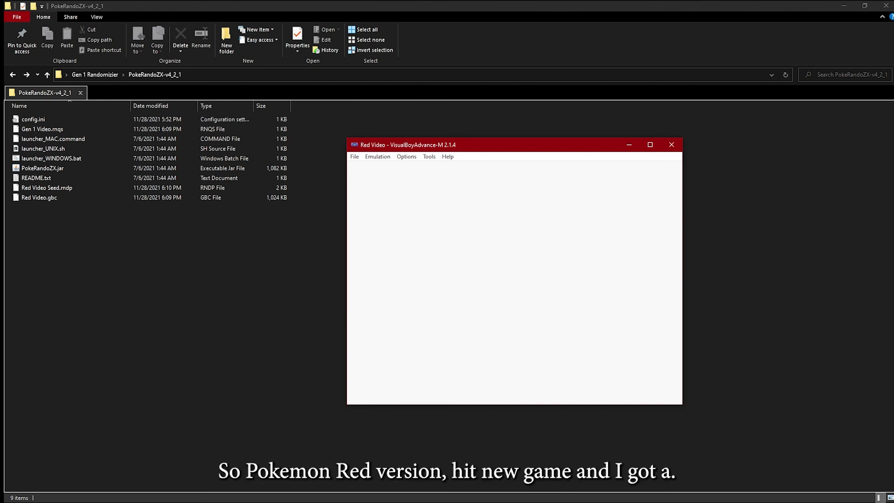
key("Return")
left_click(378, 157)
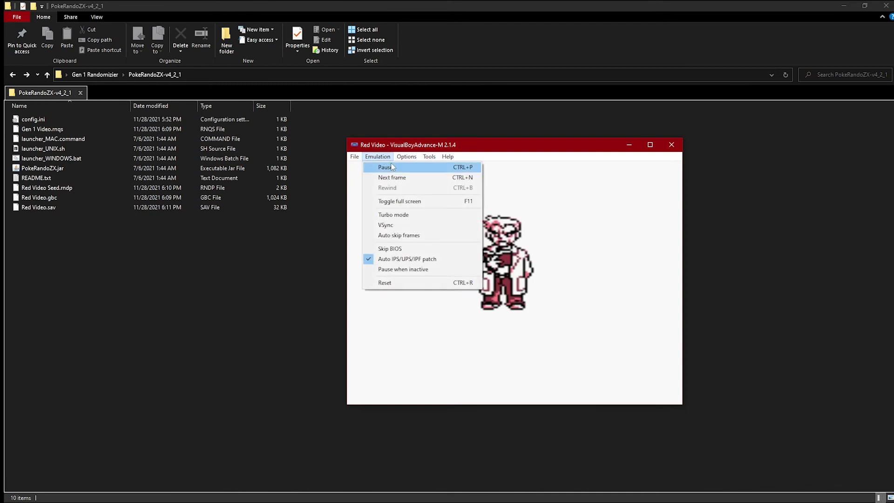
left_click(409, 214)
key("Return")
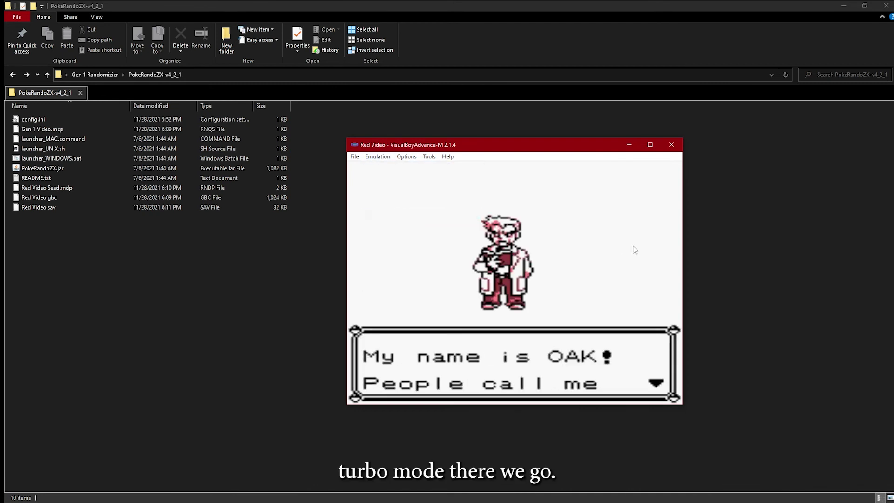
Step: Advance through Professor Oak's introduction and enter the player character's name
key("z")
key("z")
key("z")
key("z")
key("z")
key("z")
key("z")
key("z")
key("z")
key("z")
key("z")
key("z")
key("Return")
key("z")
key("z")
key("z")
key("z")
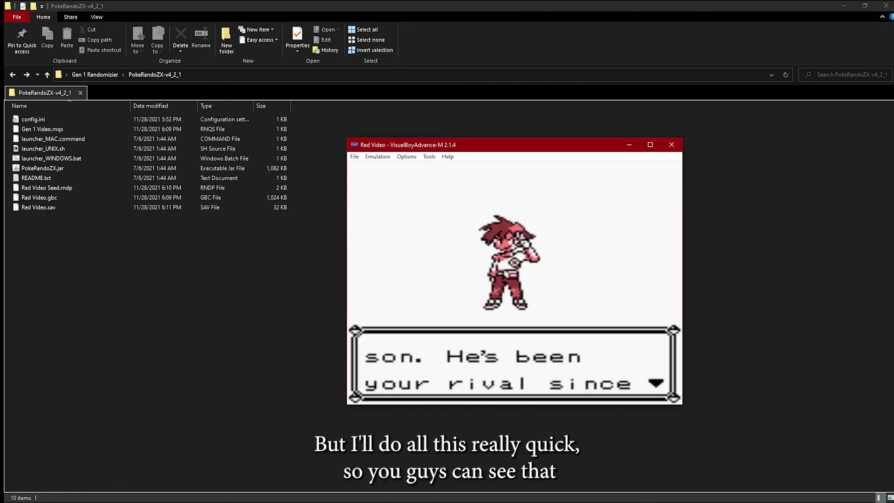
Step: Name the rival "A" and finish Oak's introduction to begin play in the bedroom
key("z")
key("z")
key("z")
key("Return")
key("z")
key("z")
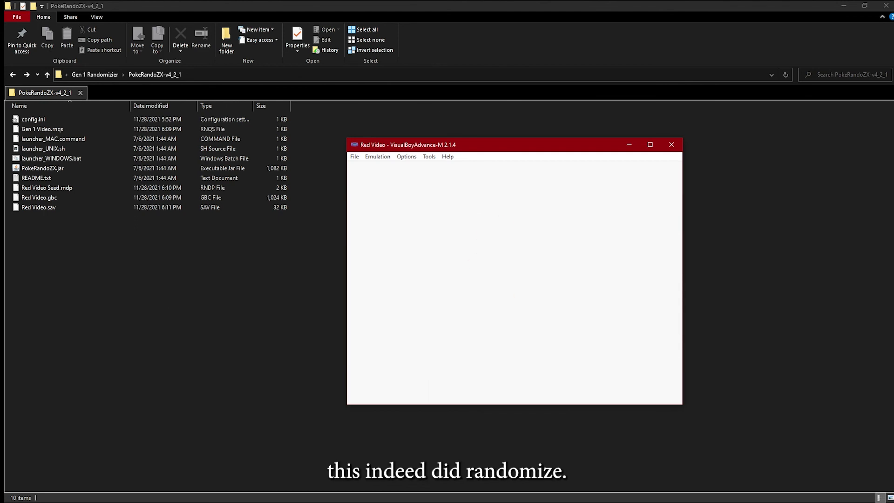
key("z")
key("z")
key("z")
key("z")
key("z")
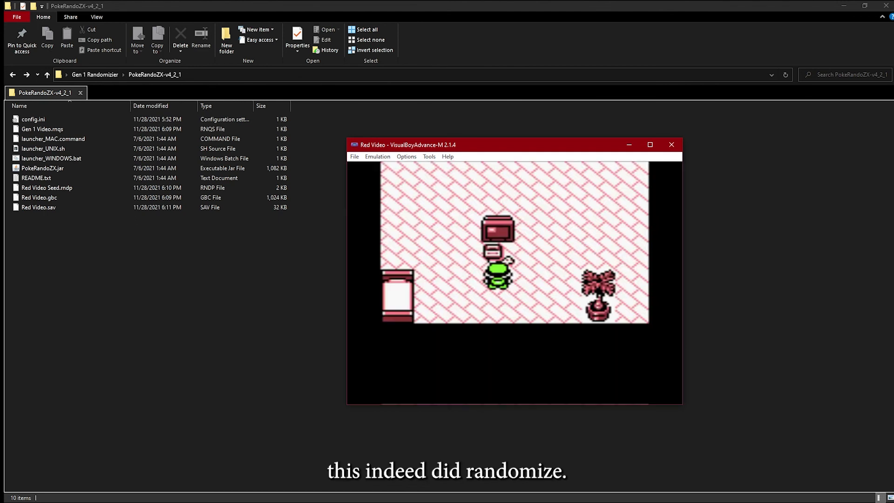
Step: Walk to the bedroom PC, withdraw one Leaf Stone from item storage, and exit the PC
key("Right")
key("Right")
key("Up")
key("Up")
key("Up")
key("Left")
key("Left")
key("Left")
key("Left")
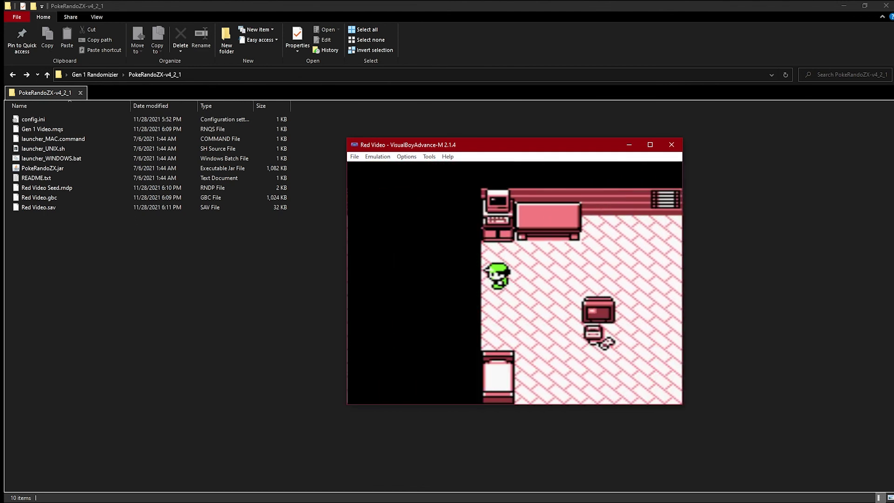
key("z")
key("z")
key("z")
key("z")
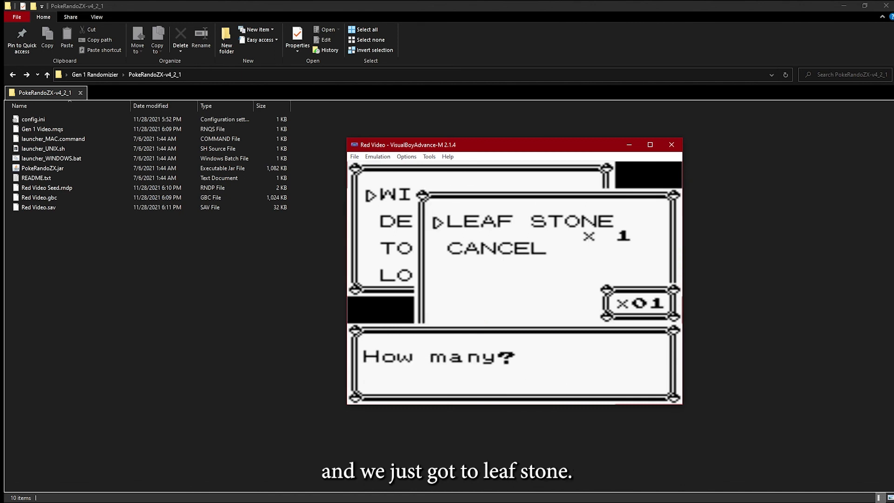
key("z")
key("z")
key("x")
key("x")
Step: Take the bedroom stairs to the ground floor and walk to the doormat at the house exit
key("Down")
key("Down")
key("Down")
key("Right")
key("Right")
key("Up")
key("Up")
key("Up")
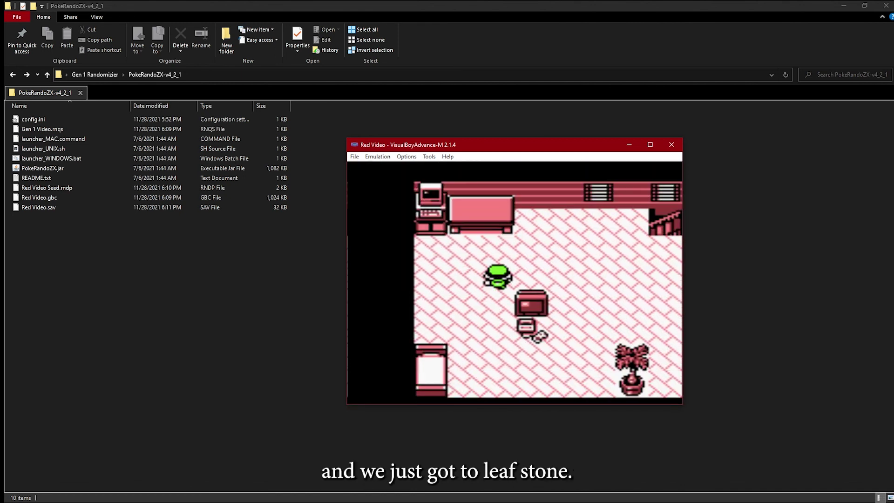
key("Right")
key("Right")
key("Right")
key("Right")
key("Right")
key("Down")
key("Down")
key("Down")
key("Down")
key("Down")
key("Down")
key("Left")
key("Left")
key("Left")
key("Left")
key("Left")
key("Left")
key("Left")
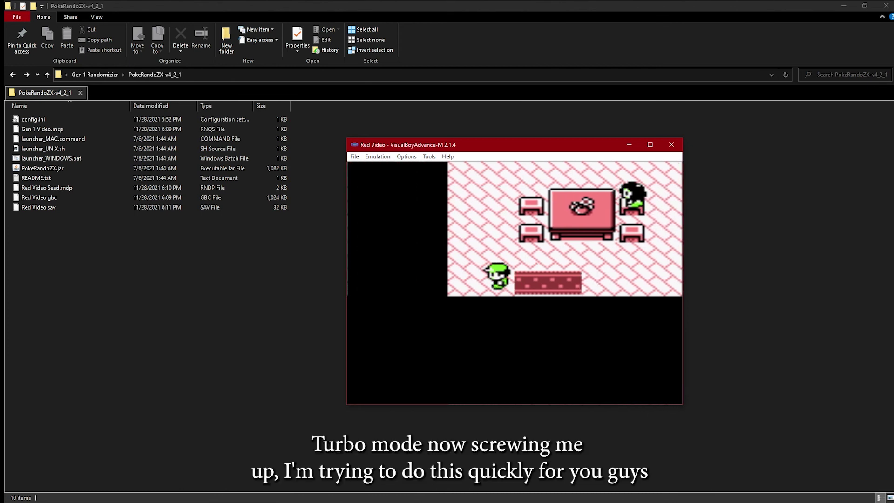
key("Right")
key("Right")
key("Right")
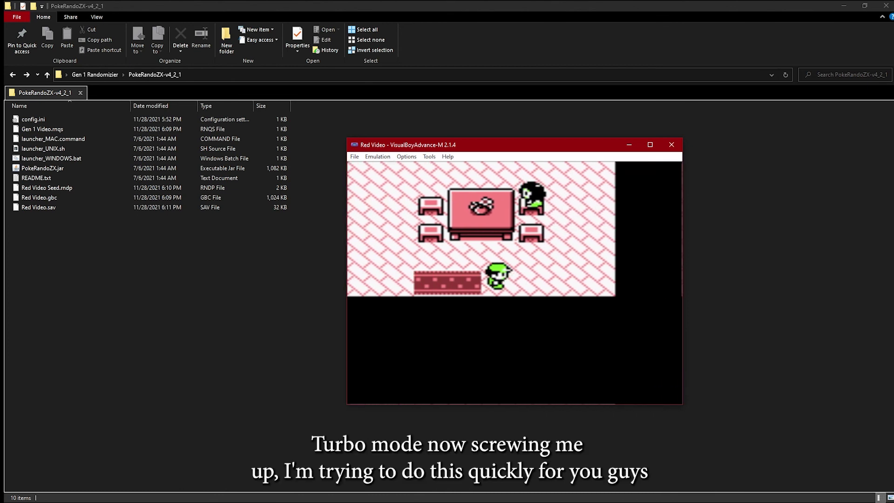
Step: Turn off turbo mode, leave the house, and walk to the grass path at the town's north end
left_click(388, 158)
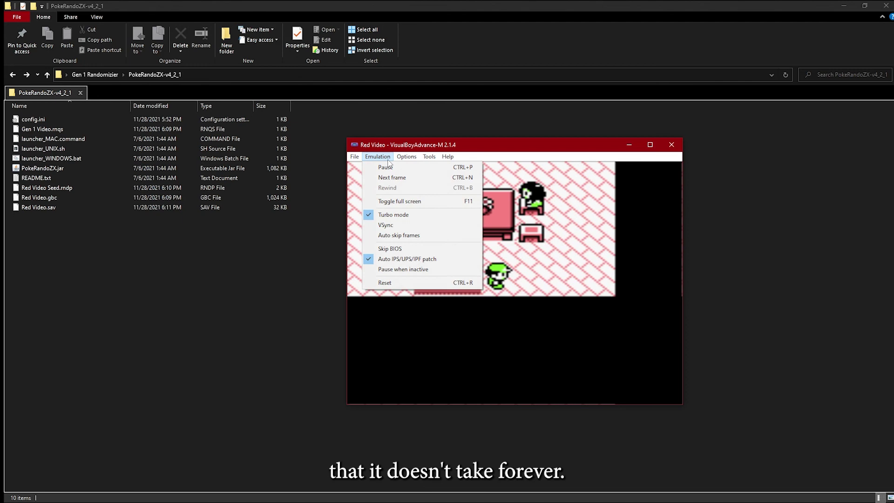
left_click(409, 214)
key("Down")
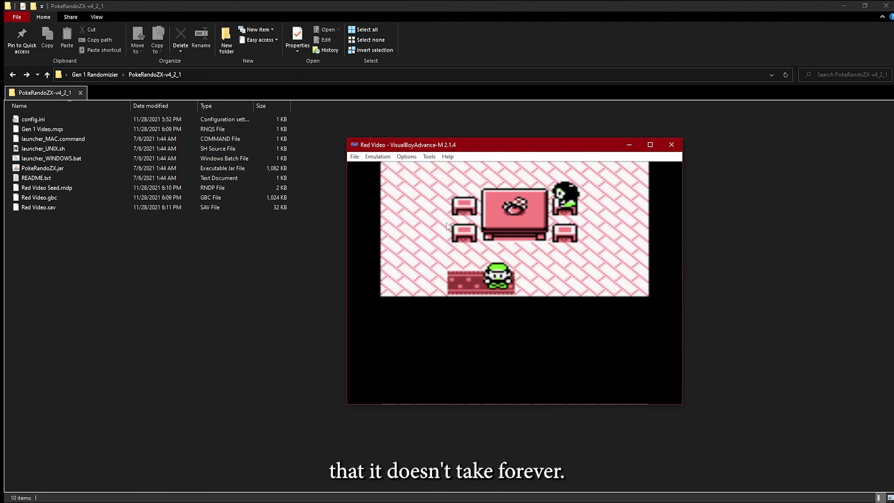
key("Right")
key("Up")
key("Up")
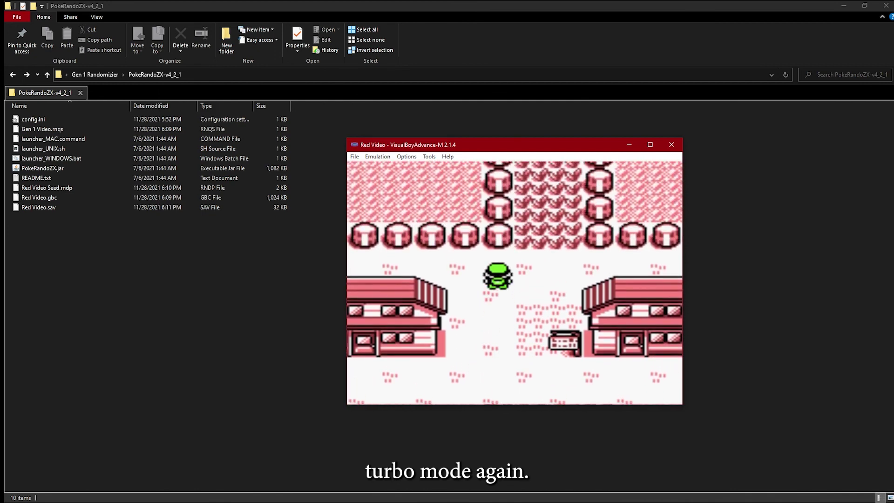
Step: Enable turbo mode again and advance Oak's dialogue until a starter can be chosen in the lab
left_click(381, 158)
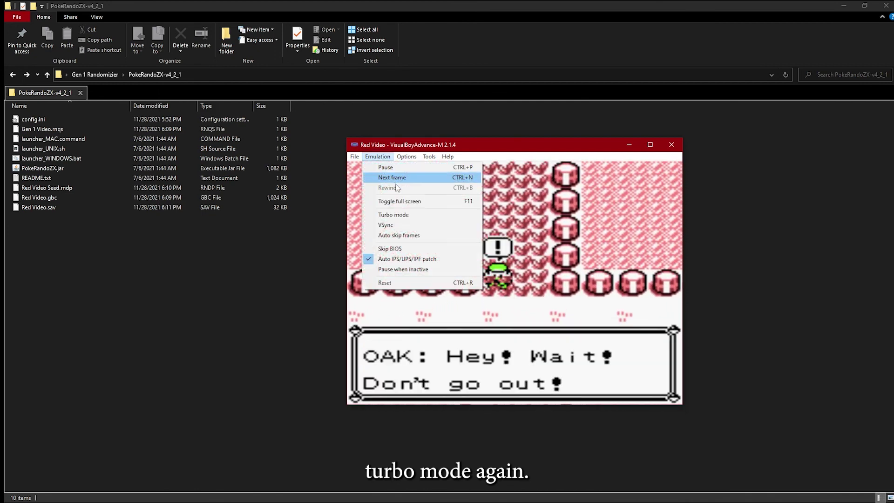
left_click(410, 200)
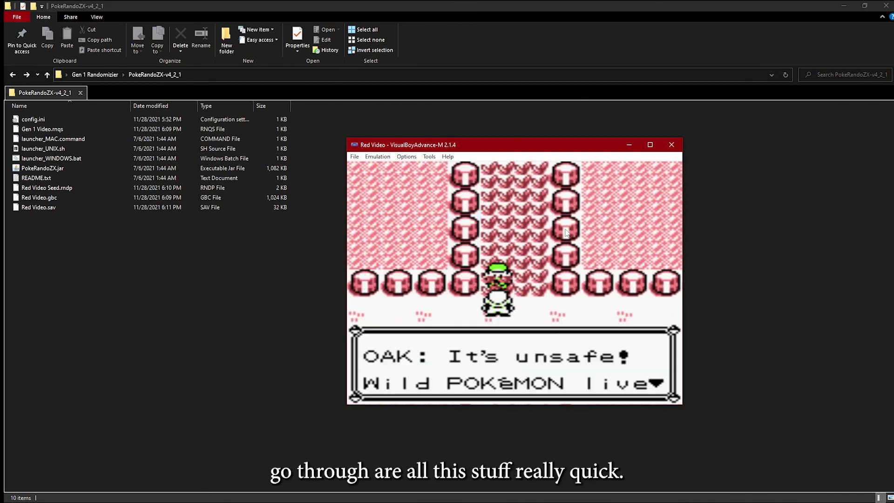
key("z")
key("z")
key("z")
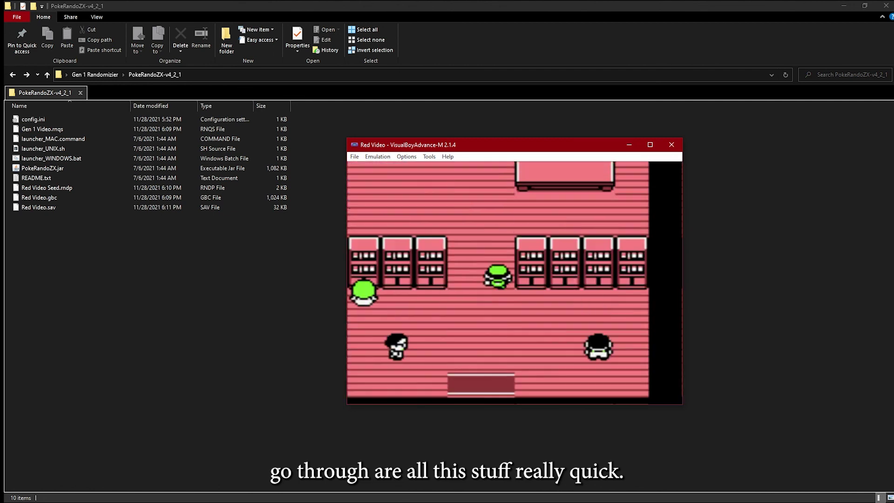
key("z")
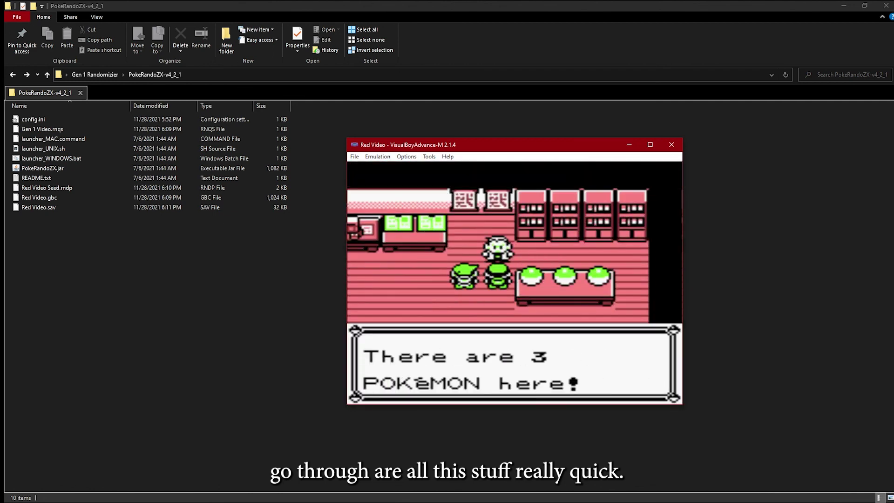
key("z")
key("z")
key("z")
key("z")
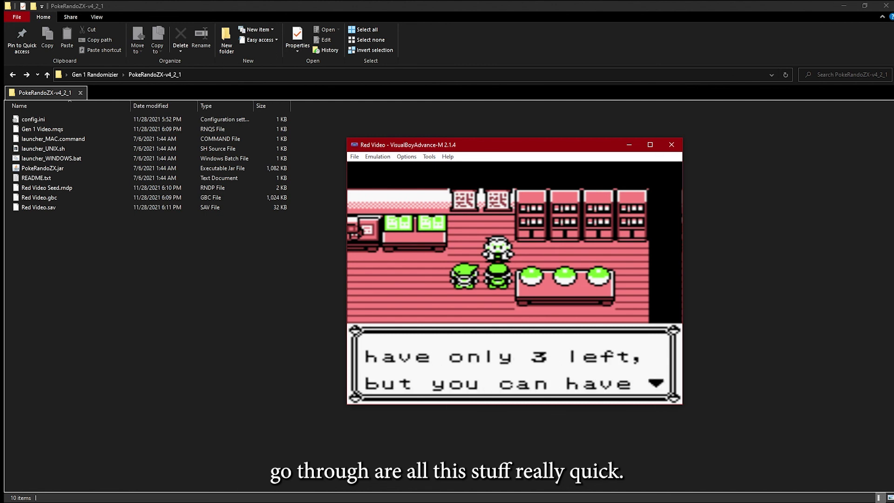
key("z")
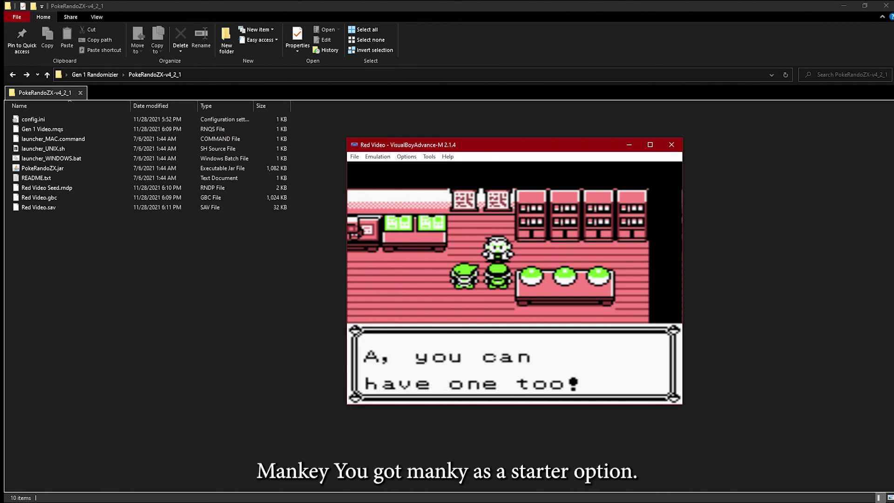
key("z")
Step: Inspect Mankey and another starter Pokémon on Oak's lab table and decline both
key("Right")
key("z")
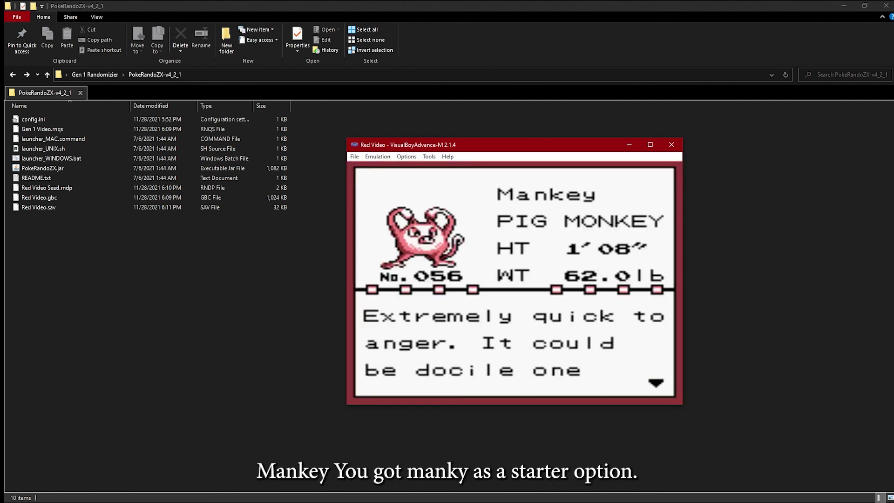
key("z")
key("z")
key("z")
key("Down")
key("z")
key("Right")
key("Up")
key("z")
key("z")
key("z")
key("x")
Step: Choose Venomoth from the middle ball without a nickname and advance through the rival's starter pick
key("Right")
key("Left")
key("Up")
key("z")
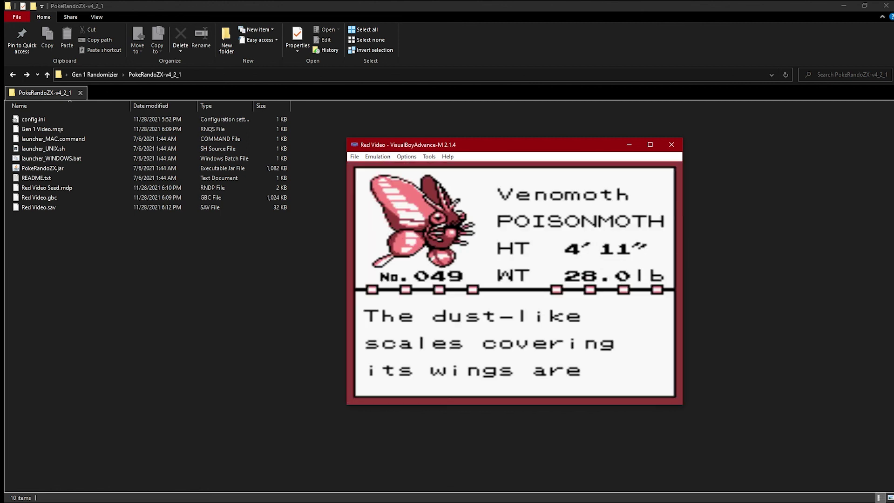
key("z")
key("z")
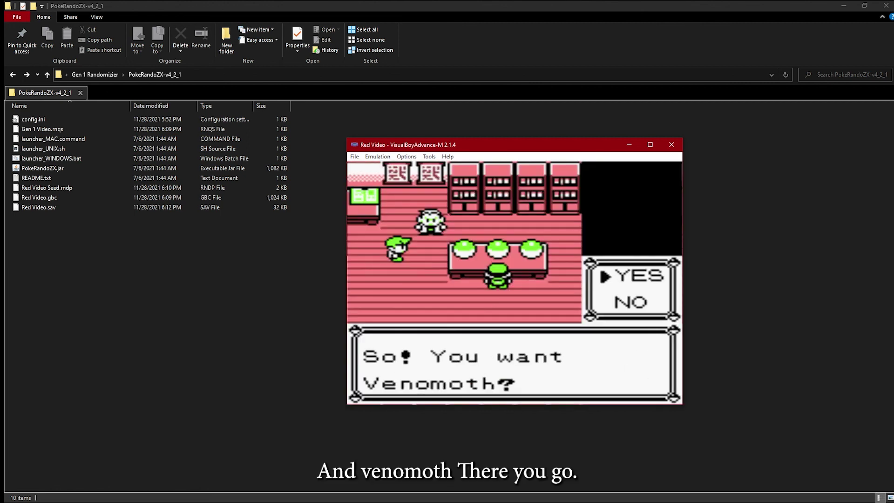
key("x")
key("z")
key("z")
key("z")
key("z")
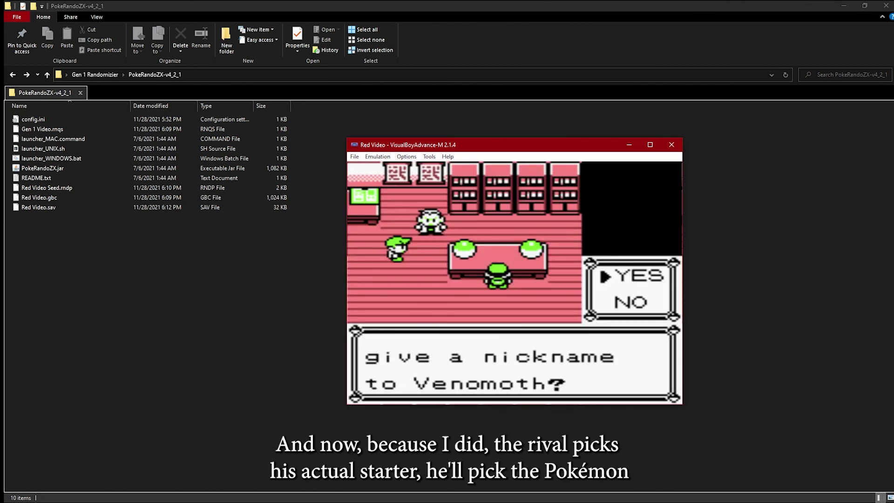
key("x")
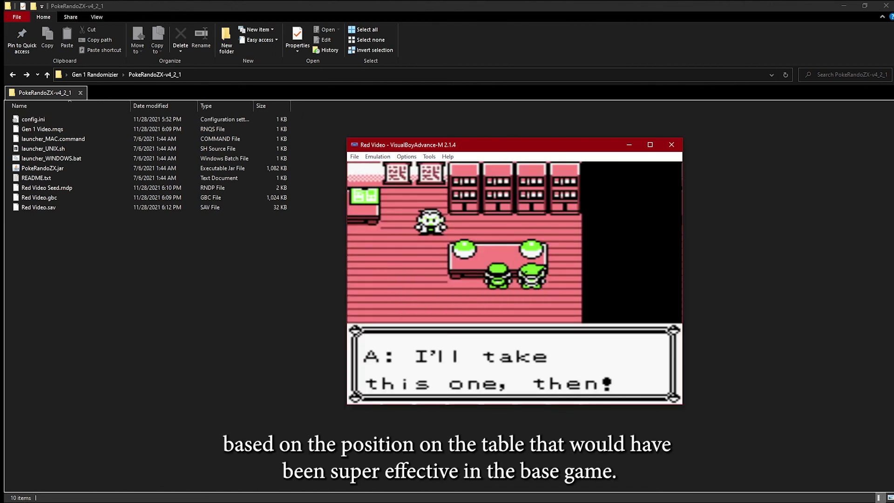
key("z")
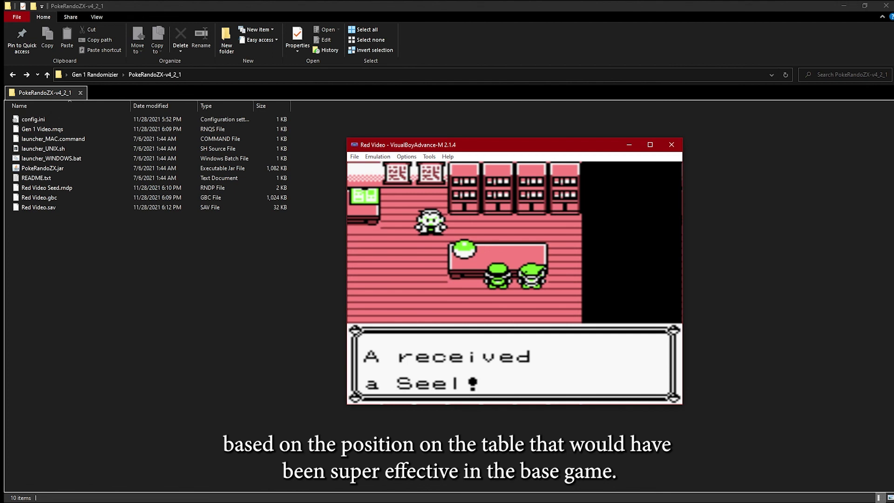
key("z")
Step: Walk toward the lab exit to trigger the rival battle and advance to the battle command menu
key("Left")
key("Down")
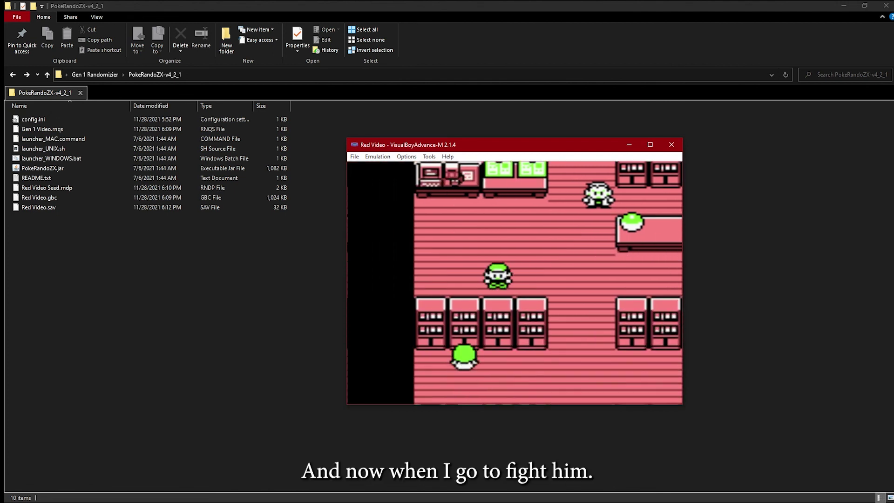
key("Right")
key("Left")
key("Down")
key("z")
key("z")
key("z")
key("z")
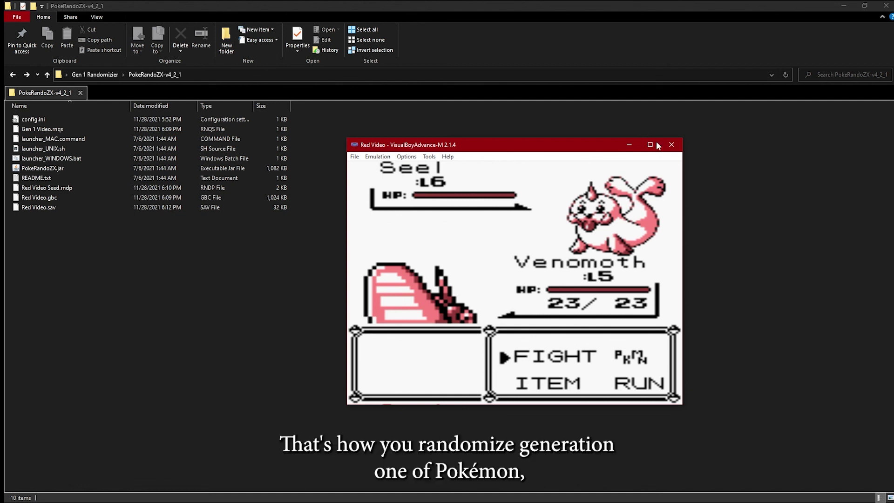
Step: Close the emulator and return to the Gen 1 Randomizier folder
left_click(671, 144)
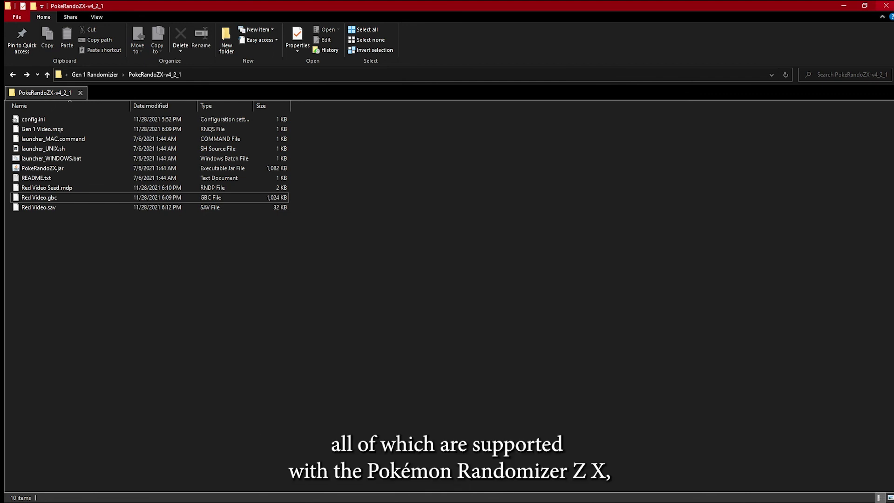
left_click(47, 75)
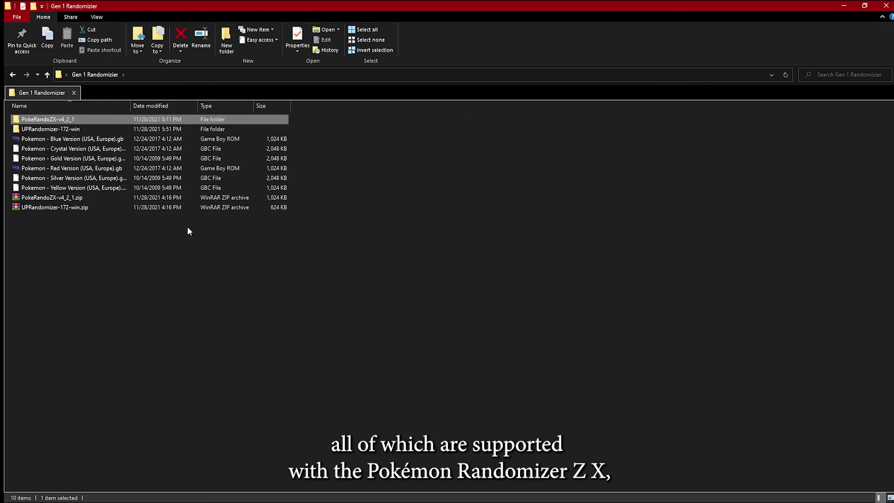